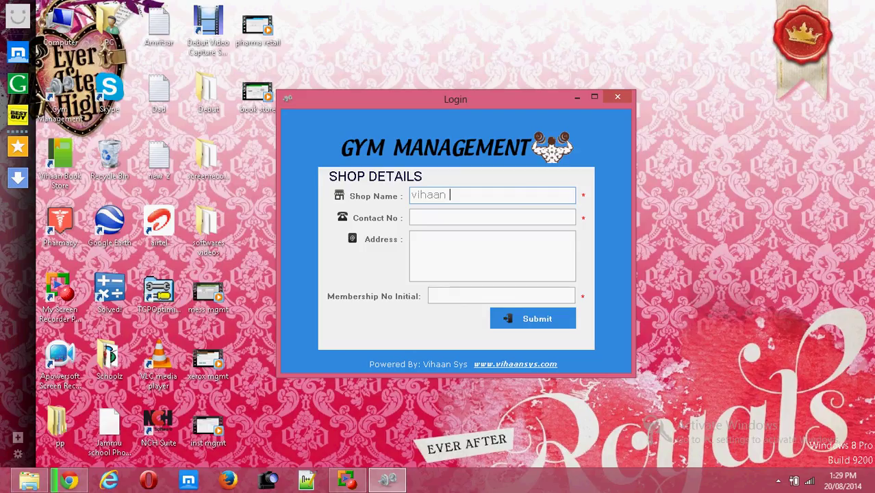
# Enter the shop's contact number and address, set the membership number initial to 0, and submit.
pyautogui.press('Tab')
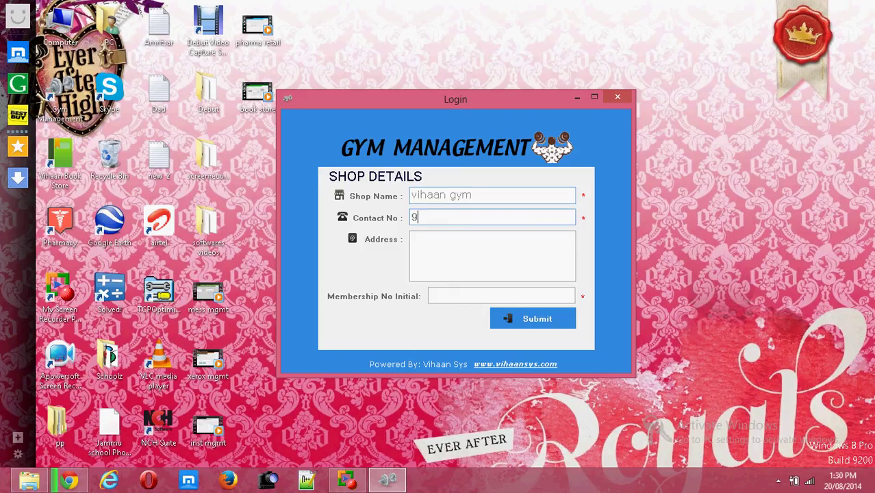
pyautogui.click(505, 236)
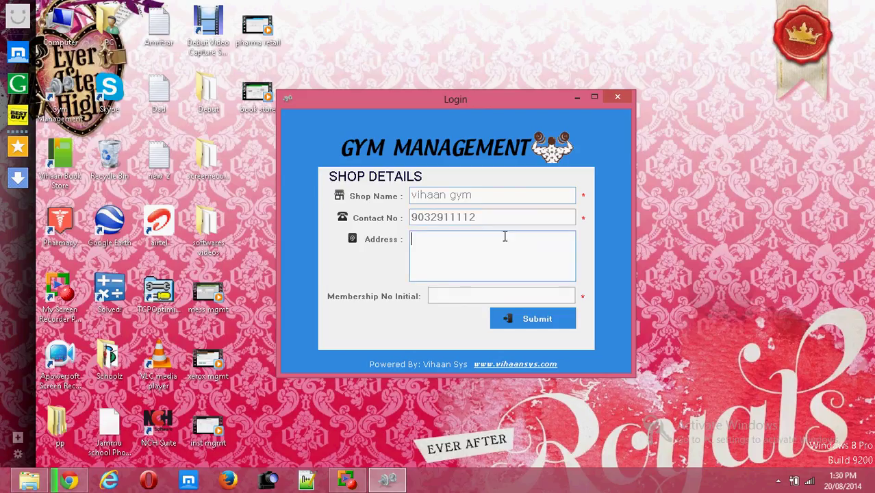
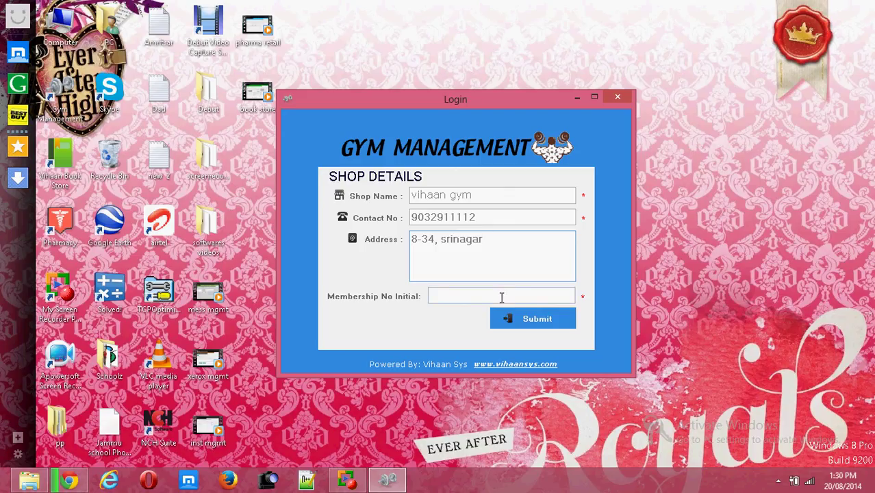
pyautogui.click(501, 297)
pyautogui.write('0')
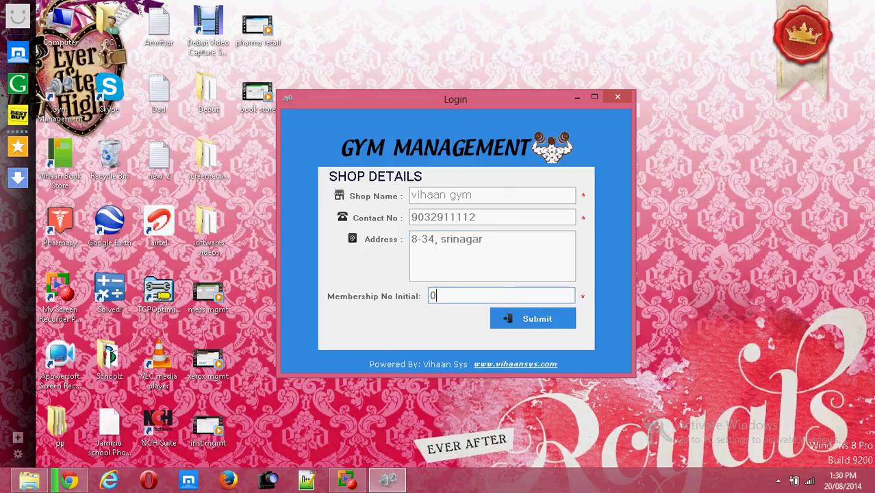
pyautogui.click(550, 325)
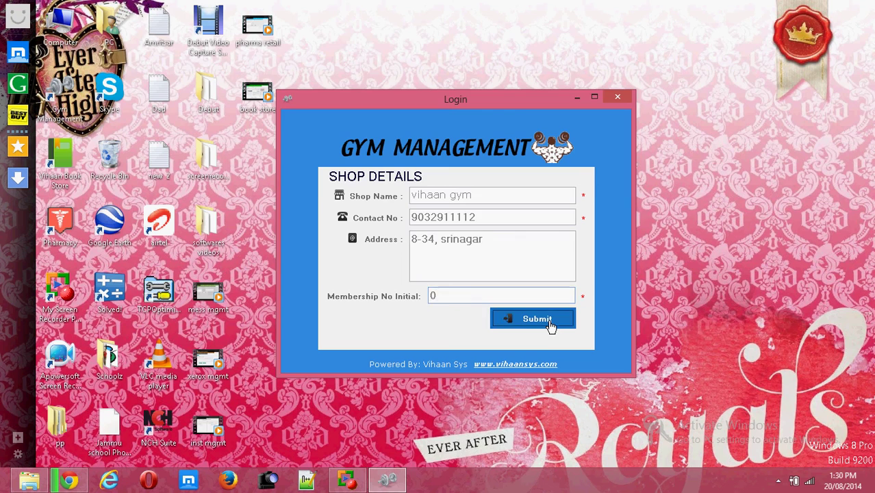
# Dismiss the saved-details message and show the Administrator sections on the dashboard.
pyautogui.click(579, 277)
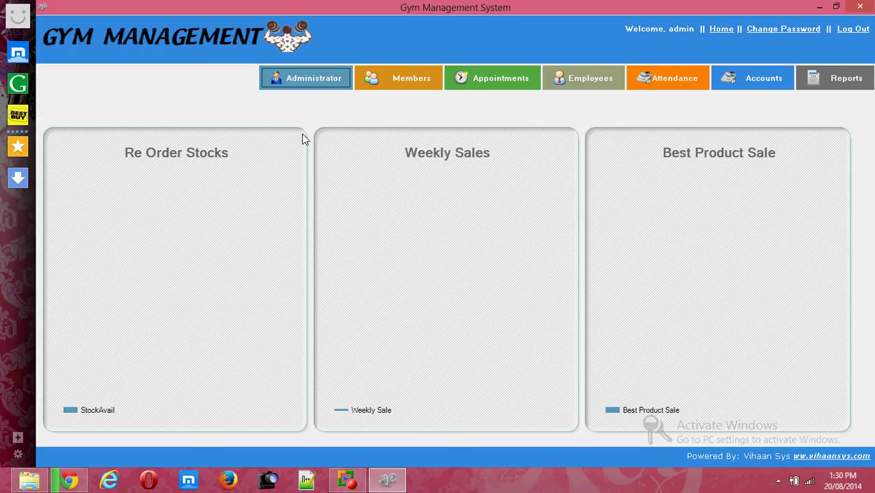
pyautogui.click(319, 84)
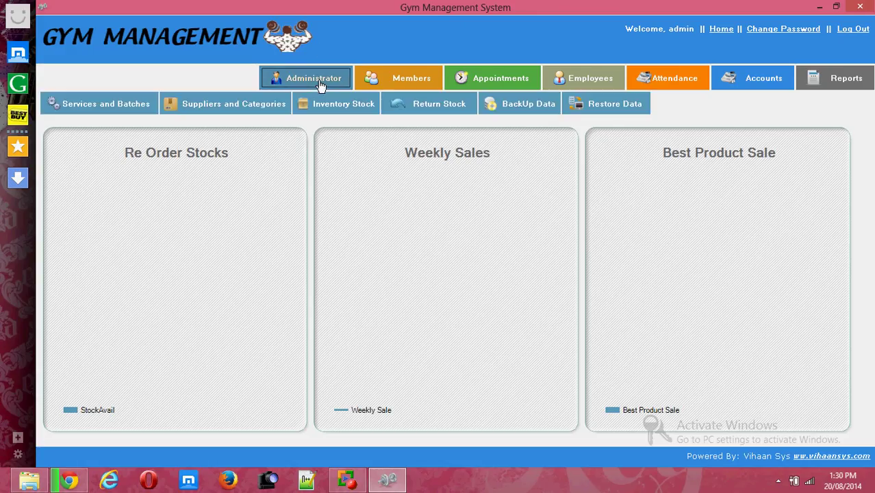
# Add a new service named 'body tone'.
pyautogui.click(125, 104)
pyautogui.click(154, 140)
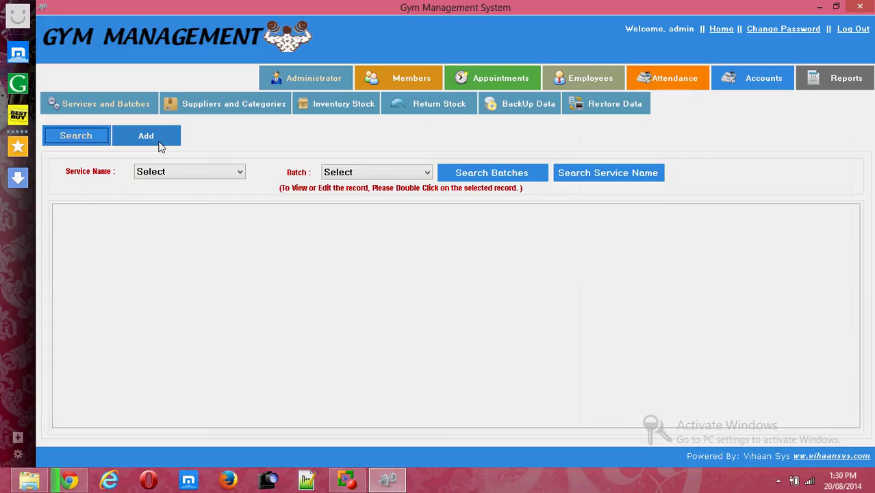
pyautogui.click(185, 220)
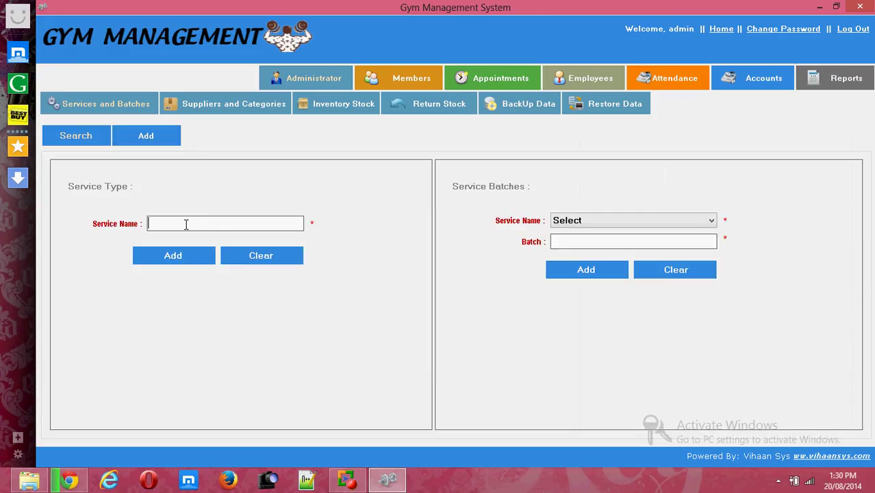
pyautogui.write('body tone')
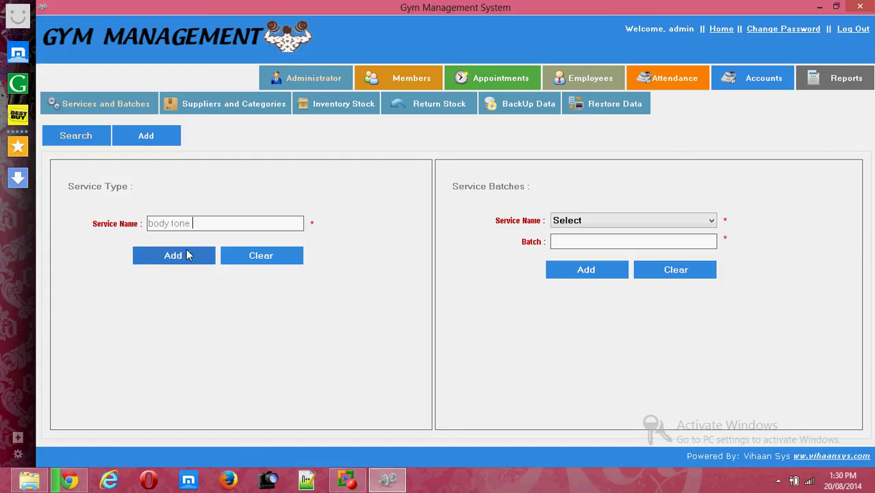
pyautogui.click(187, 252)
pyautogui.click(580, 276)
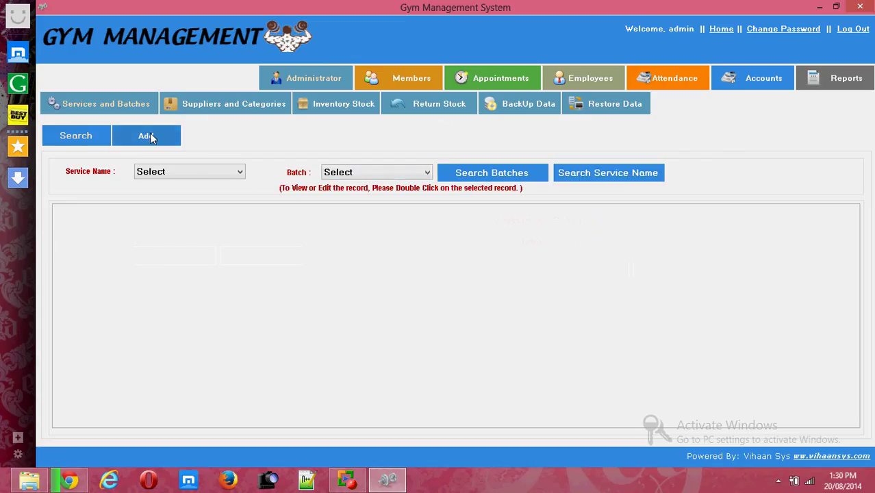
# Add a '1st batch' batch under the body tone service.
pyautogui.click(150, 134)
pyautogui.click(577, 220)
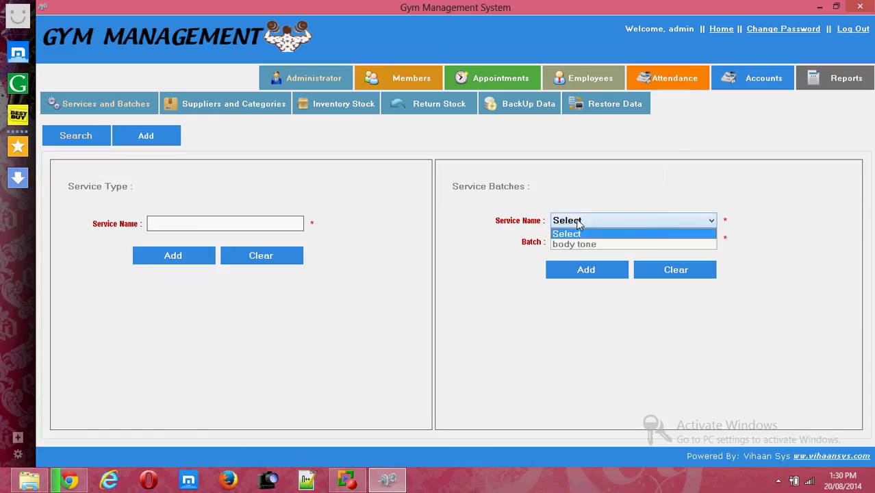
pyautogui.click(577, 243)
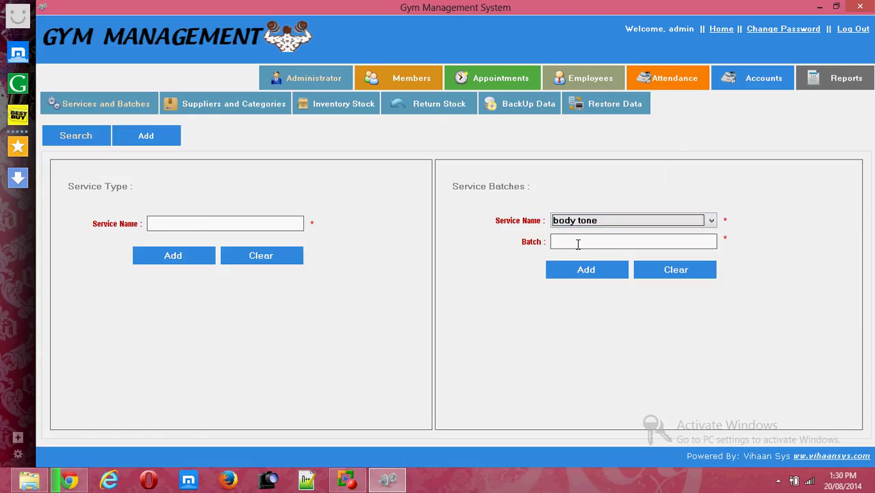
pyautogui.click(578, 243)
pyautogui.write('1')
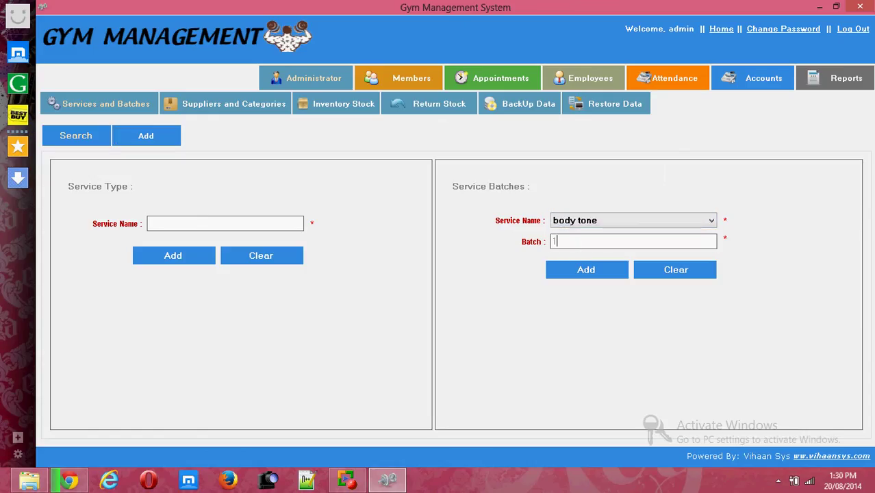
pyautogui.write('st batch')
pyautogui.click(590, 276)
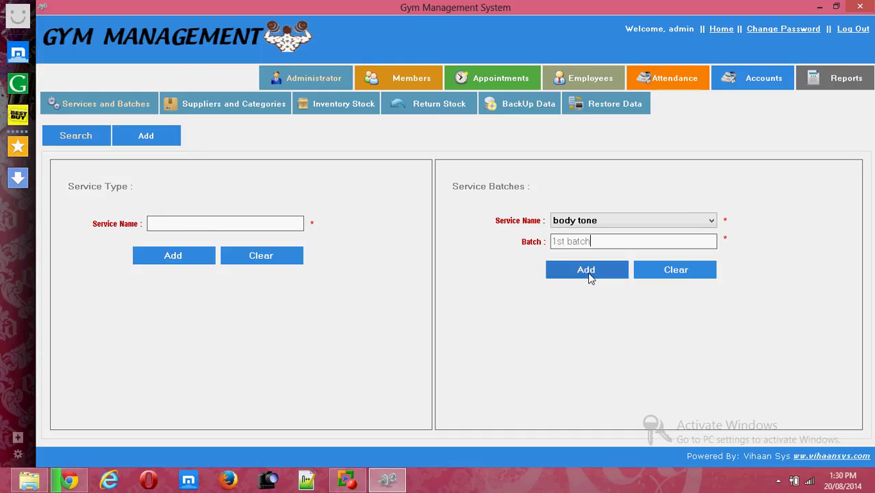
pyautogui.click(590, 276)
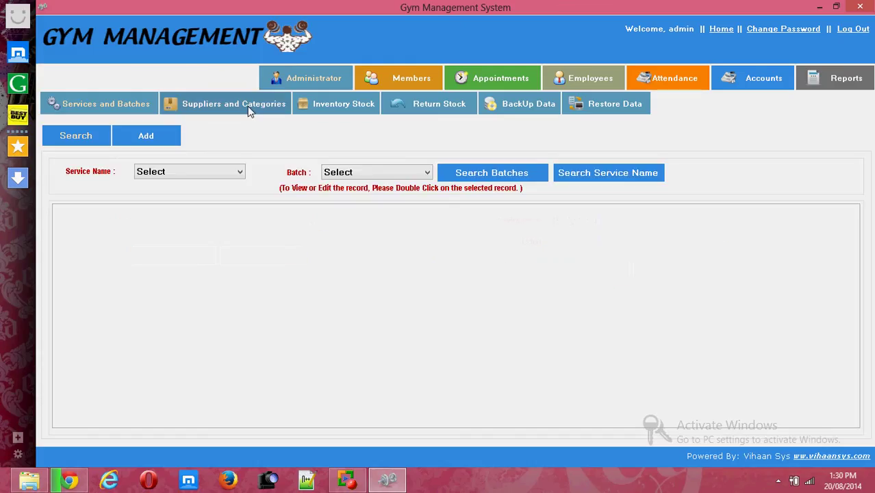
# Add a new supplier with the supplier's name, phone number and address.
pyautogui.click(250, 110)
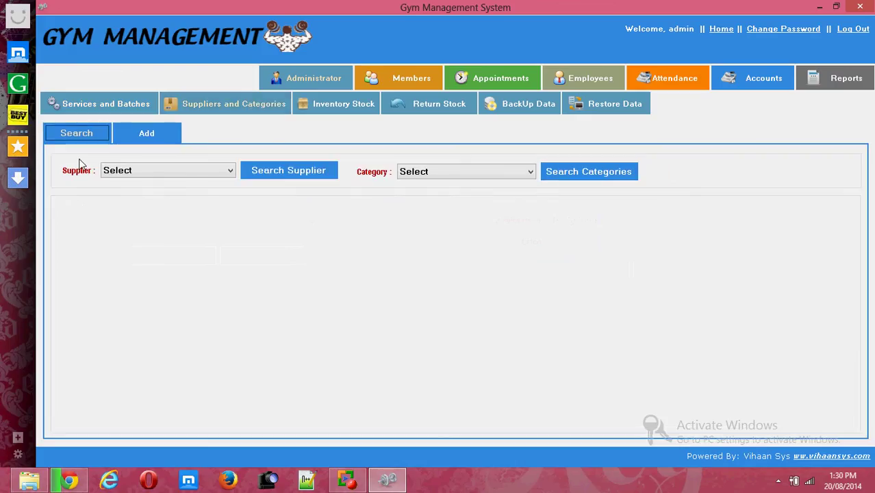
pyautogui.click(144, 137)
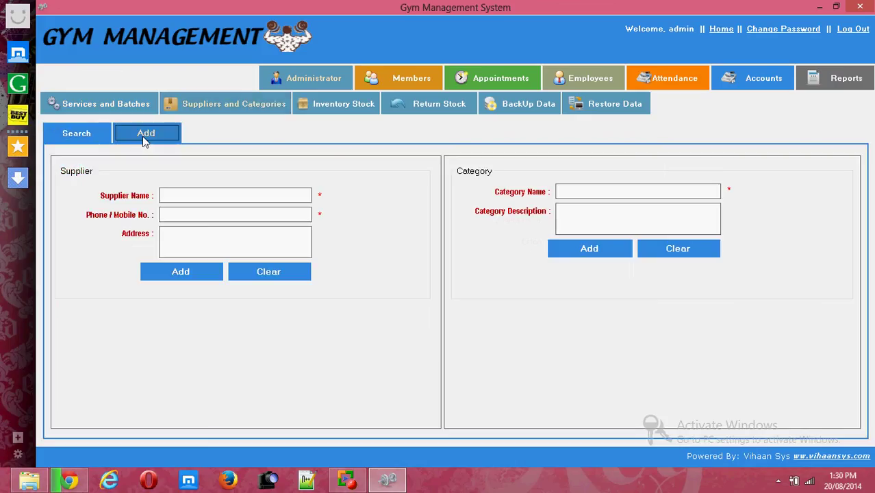
pyautogui.click(205, 197)
pyautogui.write('rishi')
pyautogui.press('Tab')
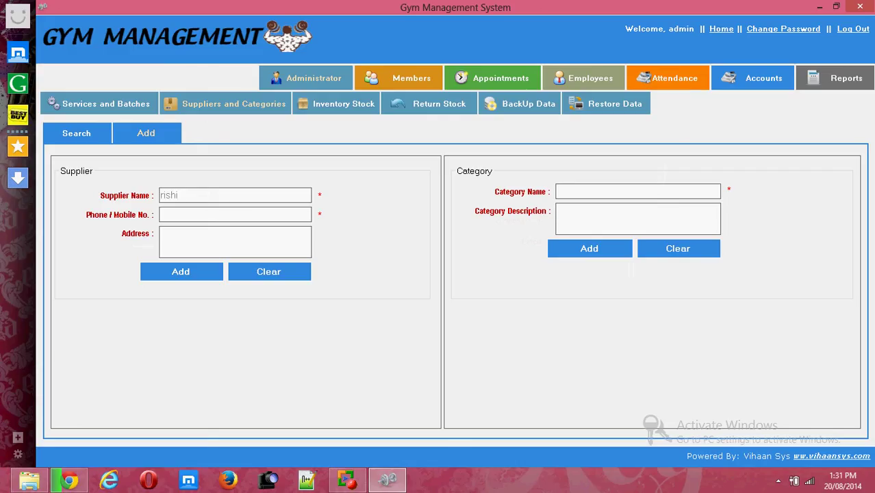
pyautogui.click(209, 236)
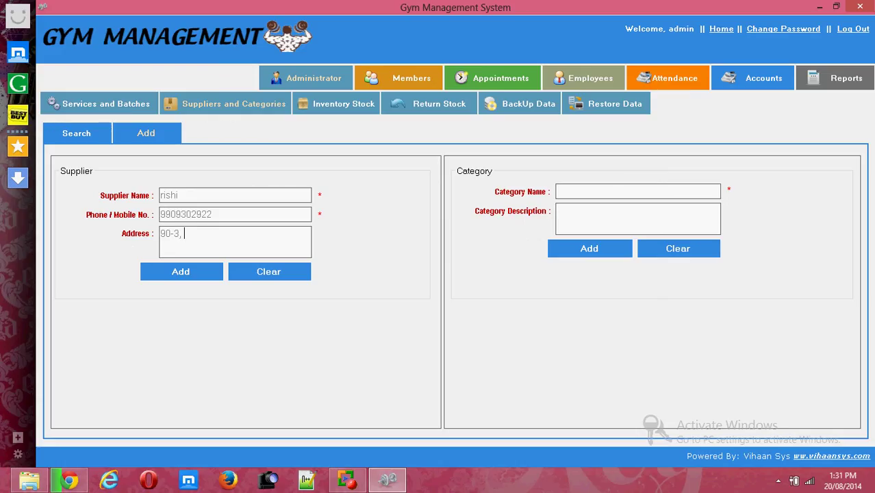
pyautogui.click(195, 280)
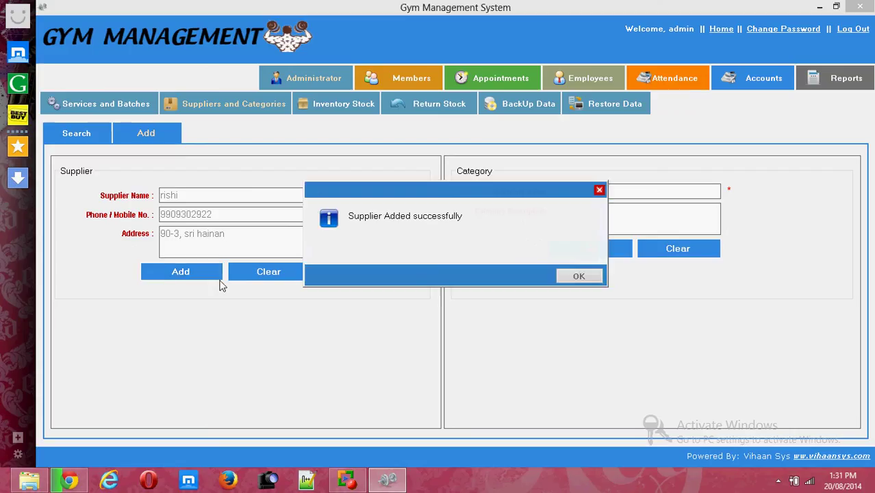
pyautogui.click(562, 276)
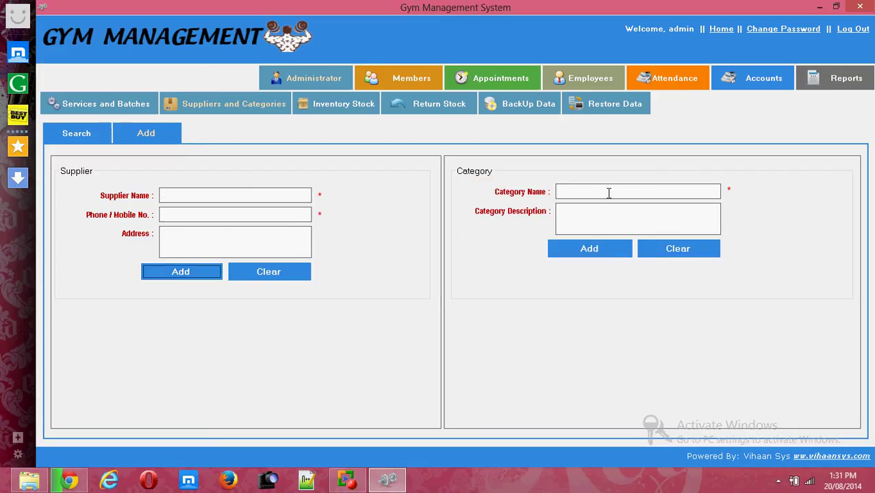
# Add a category named 'dumbles'.
pyautogui.click(608, 193)
pyautogui.write('dumbl')
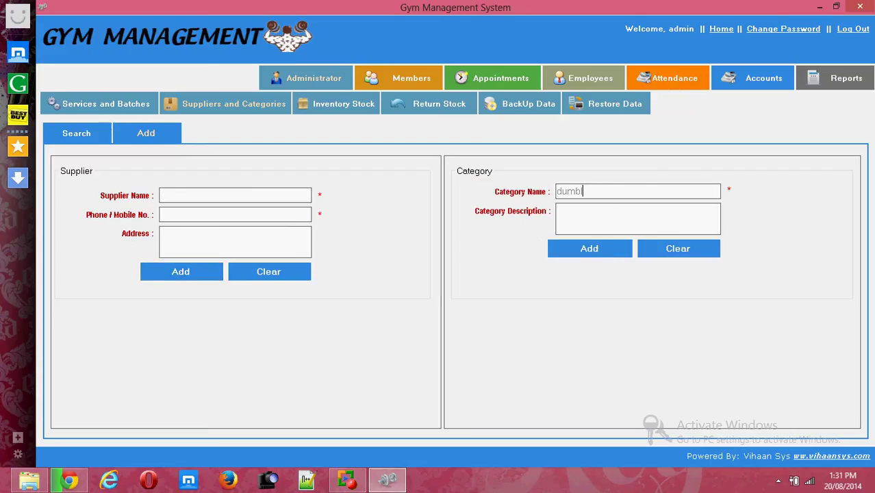
pyautogui.write('es')
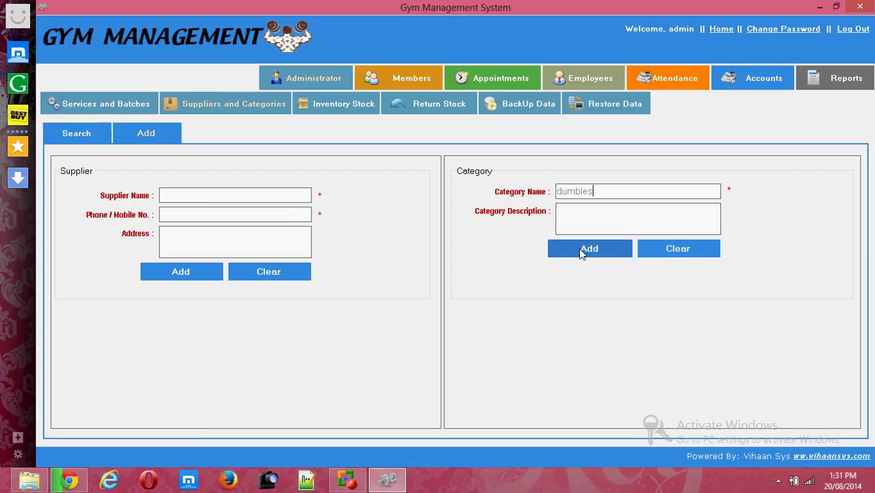
pyautogui.click(581, 252)
pyautogui.click(583, 272)
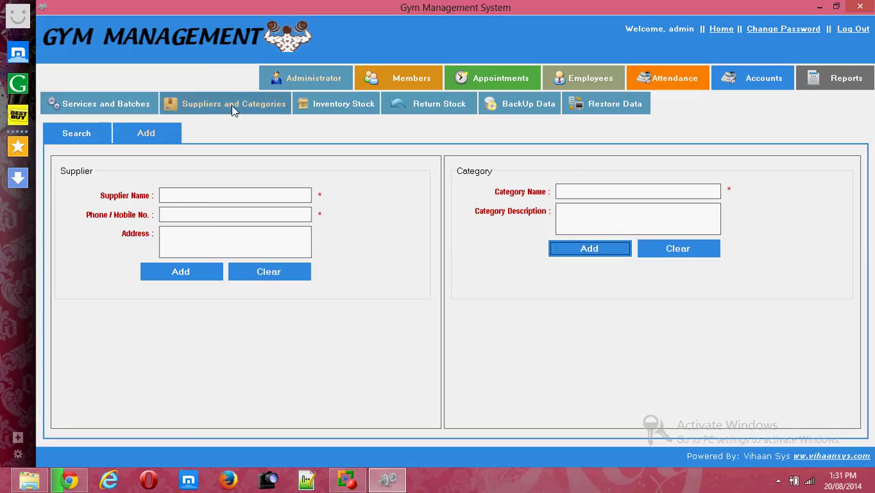
pyautogui.click(332, 105)
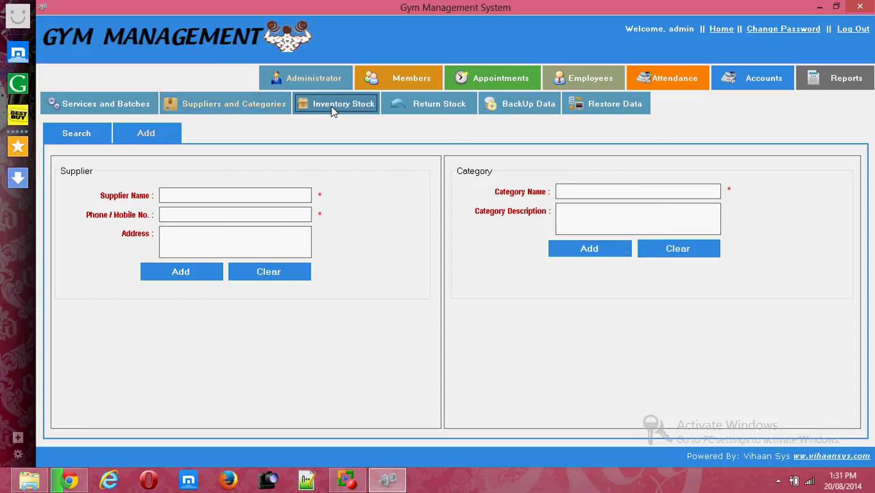
# Start a new stock item '2kg dubmles' from the new supplier under the dumbles category.
pyautogui.click(161, 133)
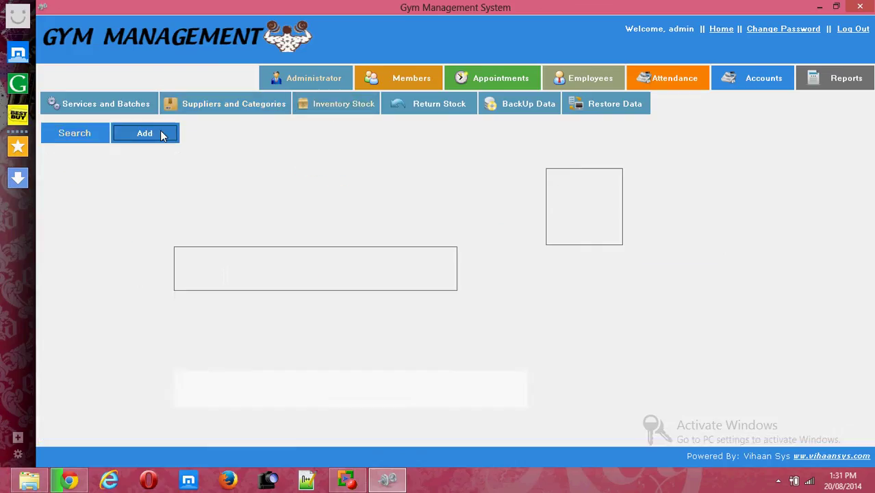
pyautogui.click(221, 176)
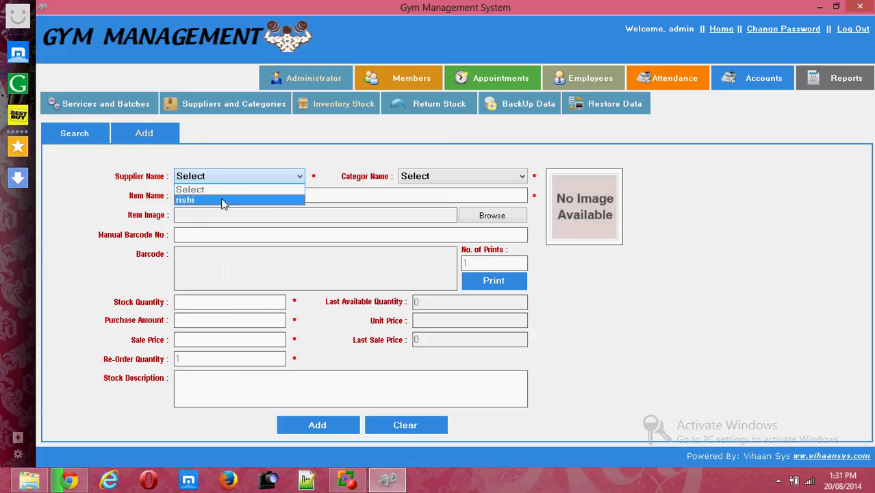
pyautogui.click(224, 200)
pyautogui.click(428, 178)
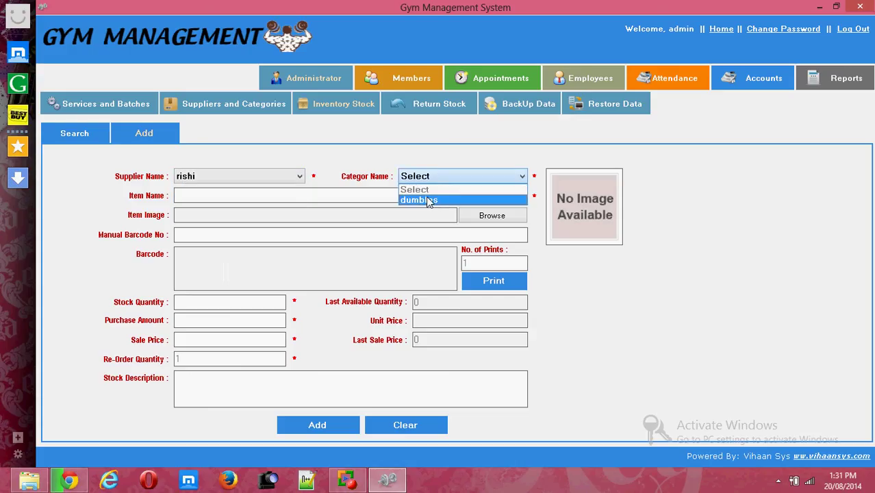
pyautogui.click(419, 200)
pyautogui.click(379, 200)
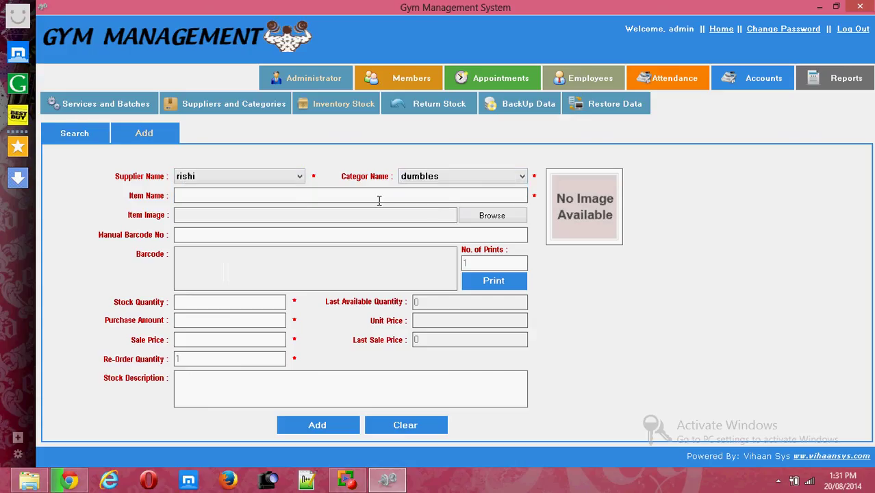
pyautogui.write('2k')
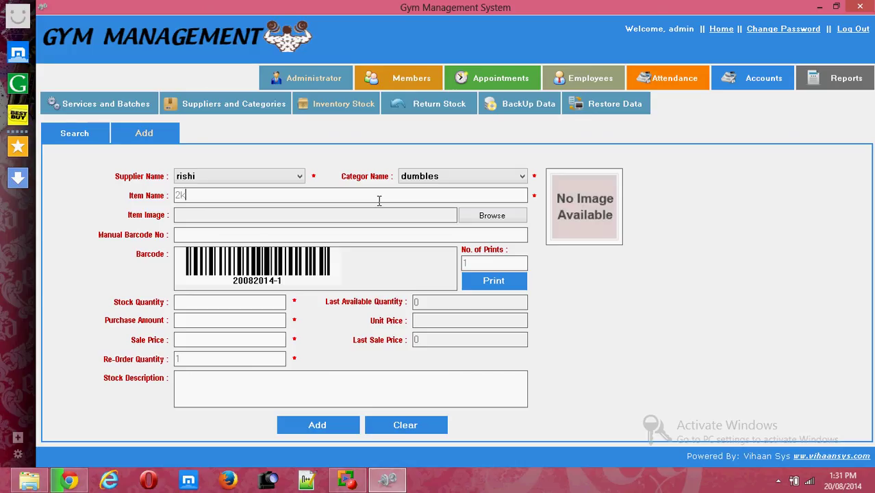
pyautogui.write('g dubmles')
# Give the item quantity 20, purchase 50000, sale price 2700, re-order 100, and save it.
pyautogui.click(217, 304)
pyautogui.write('20')
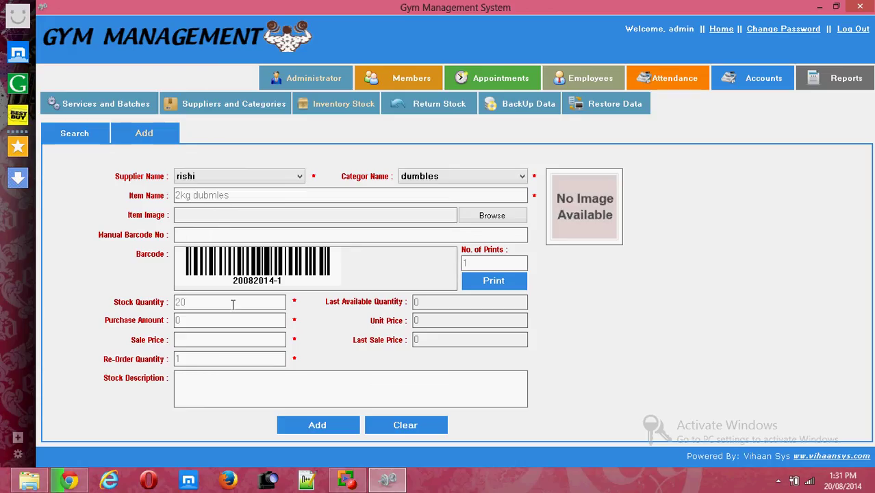
pyautogui.click(200, 322)
pyautogui.press('Home')
pyautogui.write('5000')
pyautogui.click(201, 338)
pyautogui.write('2700')
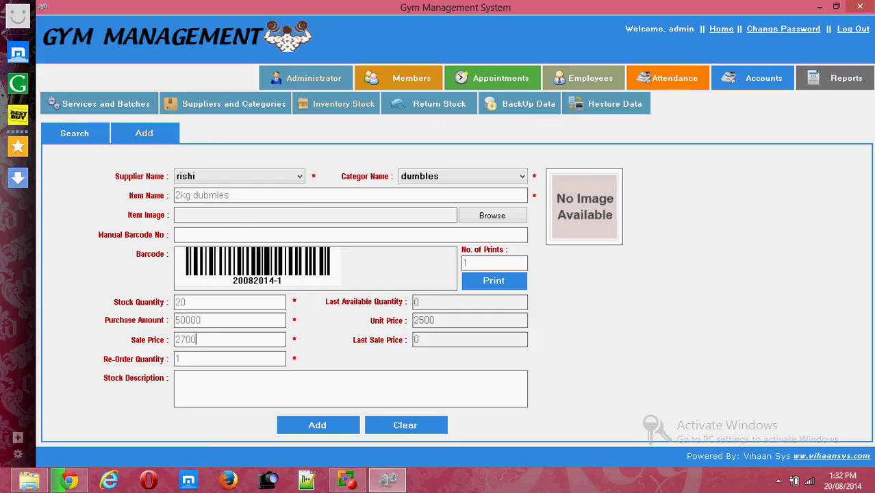
pyautogui.click(214, 362)
pyautogui.write('100')
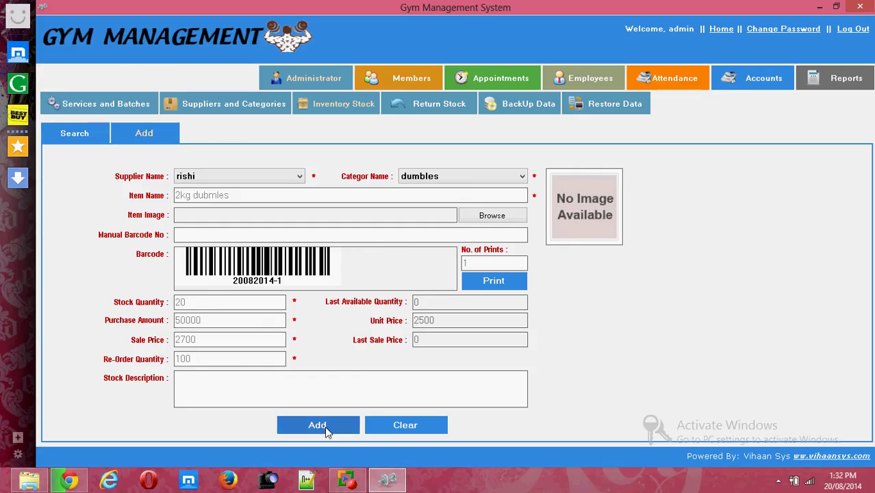
pyautogui.click(326, 429)
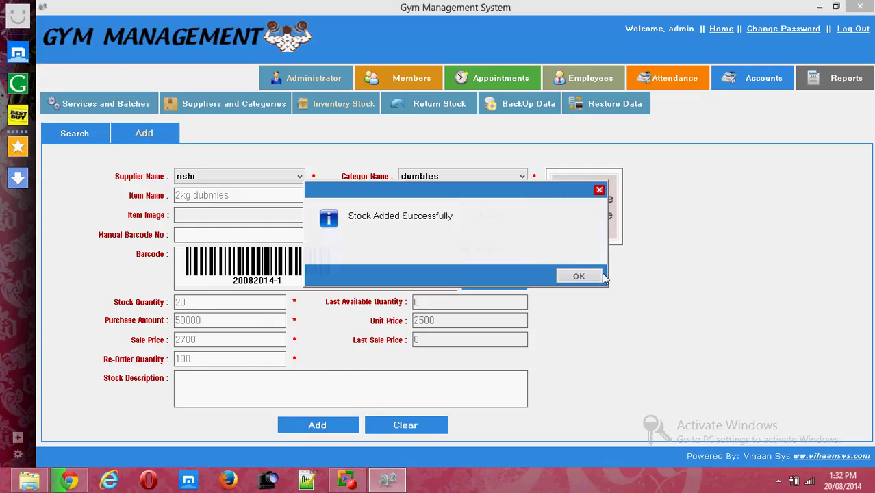
pyautogui.click(579, 276)
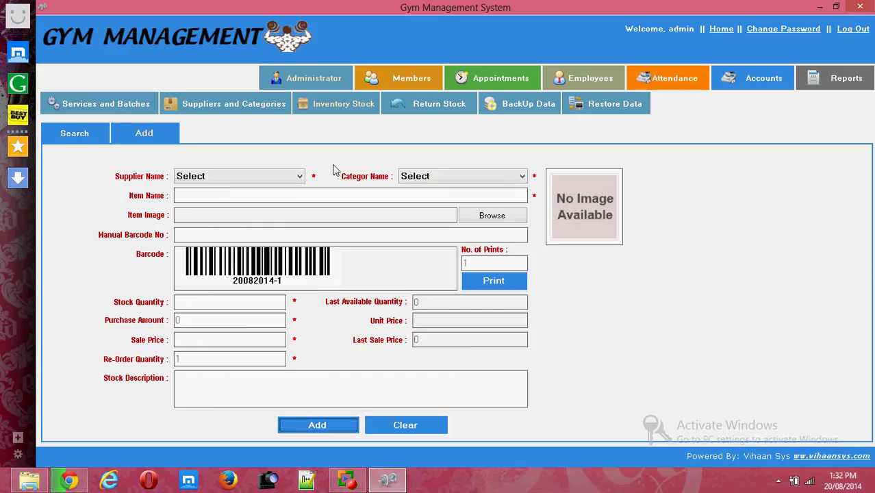
pyautogui.click(428, 107)
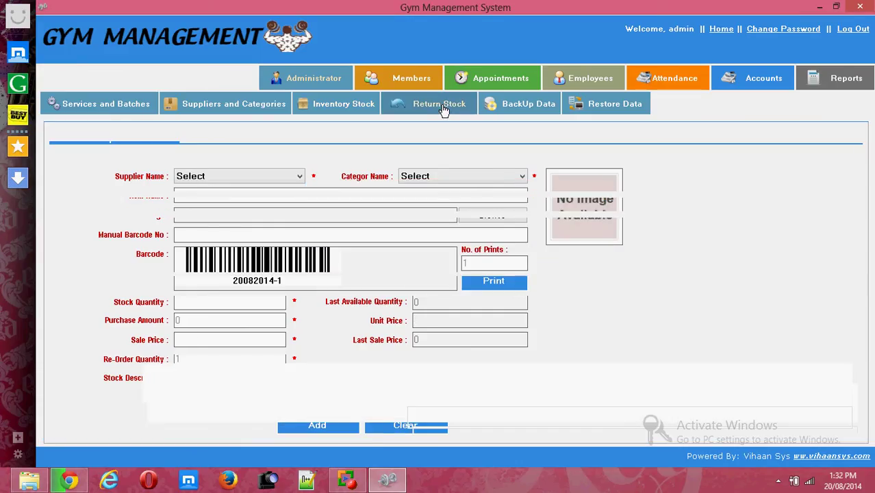
# Find the supplier's 2kg dubmles item under dumbles and set the return quantity to 2.
pyautogui.click(209, 155)
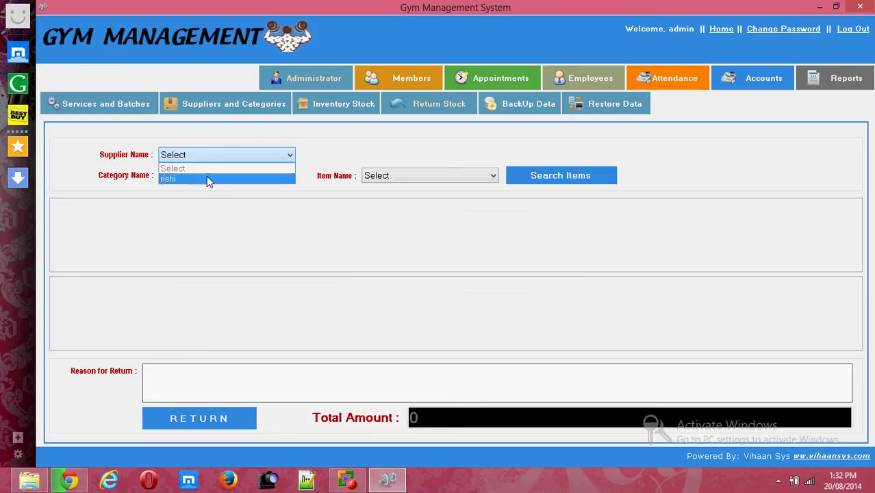
pyautogui.click(209, 177)
pyautogui.click(208, 176)
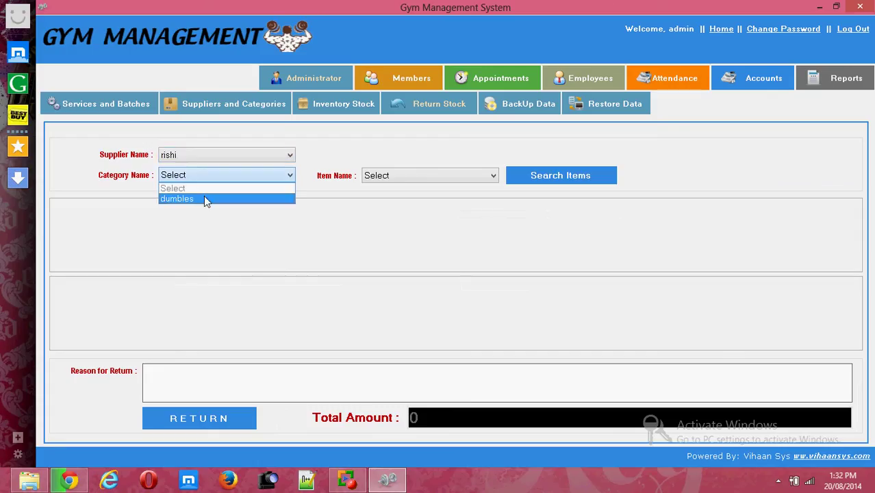
pyautogui.click(204, 195)
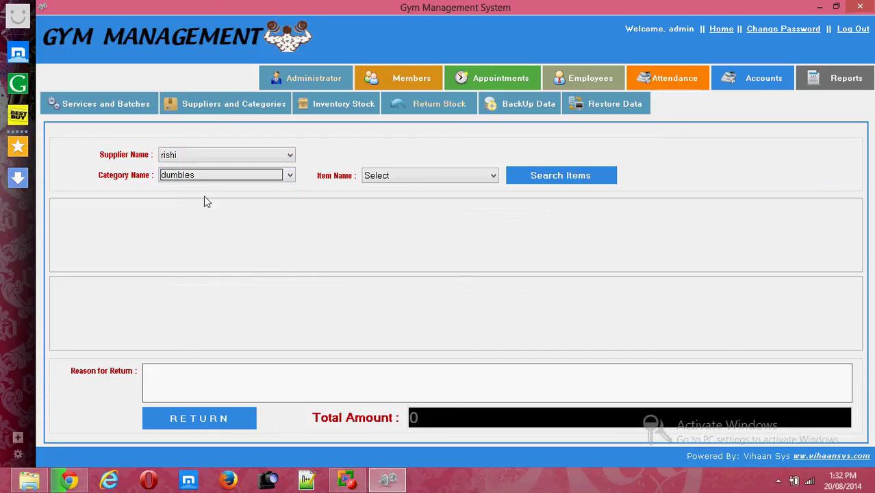
pyautogui.click(460, 179)
pyautogui.click(445, 199)
pyautogui.click(549, 175)
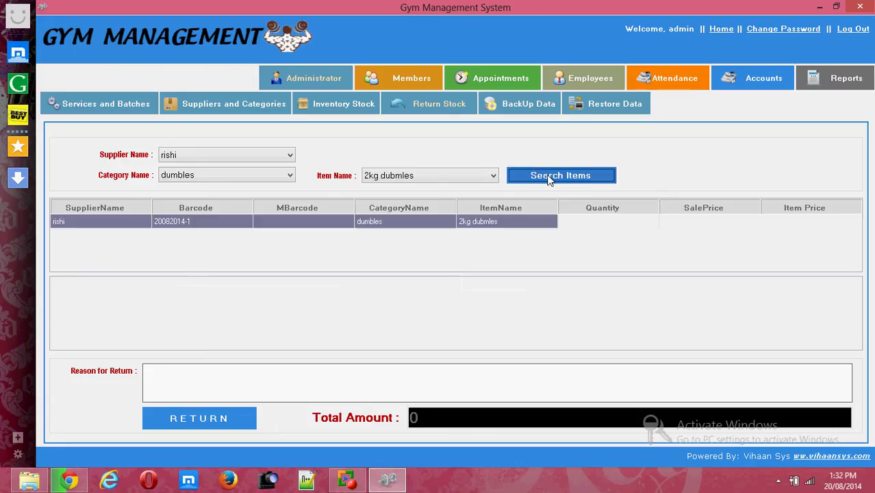
pyautogui.doubleClick(503, 226)
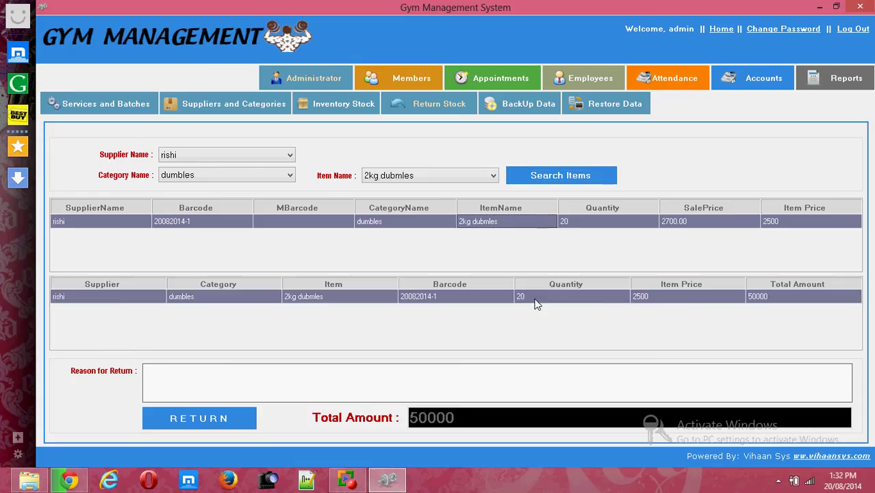
pyautogui.click(536, 301)
pyautogui.click(536, 301)
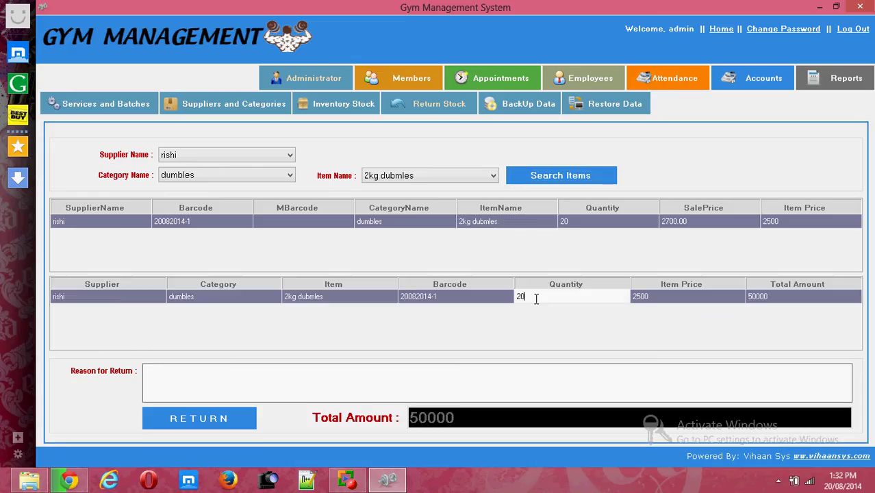
pyautogui.press('BackSpace')
# Return the items with the reason 'the lifting part is damaged' and confirm.
pyautogui.click(243, 424)
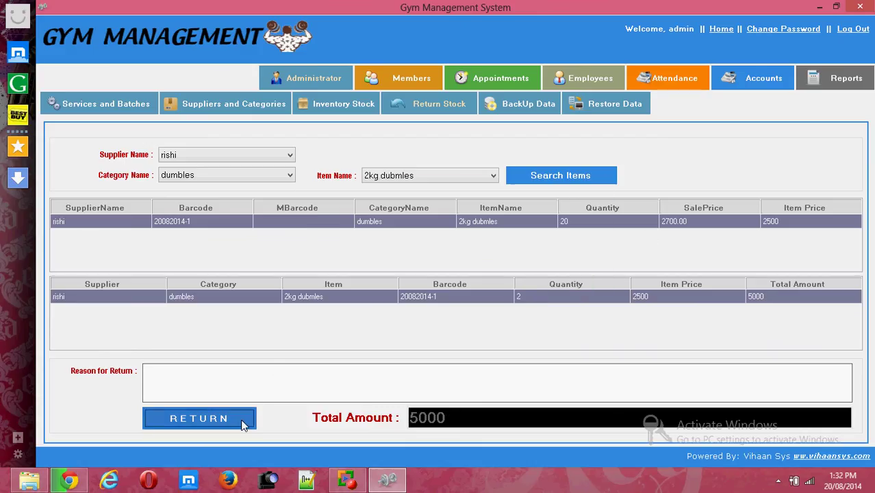
pyautogui.click(571, 276)
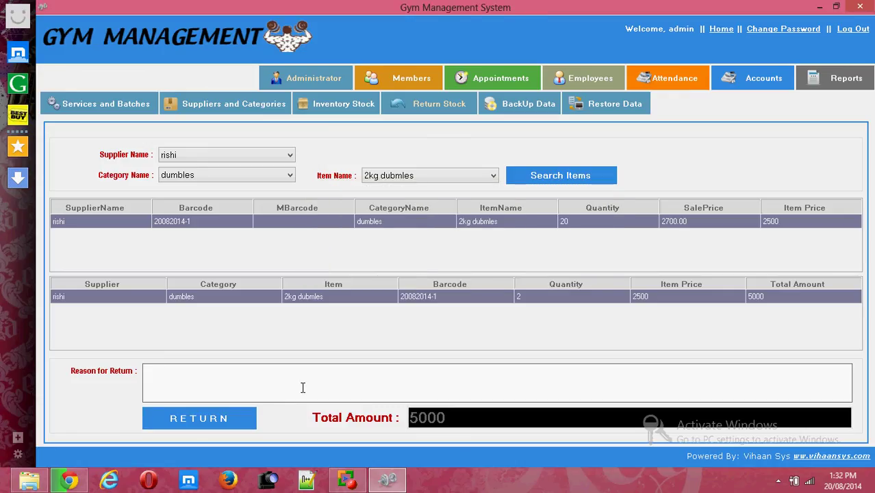
pyautogui.write('the lifting part is damaged')
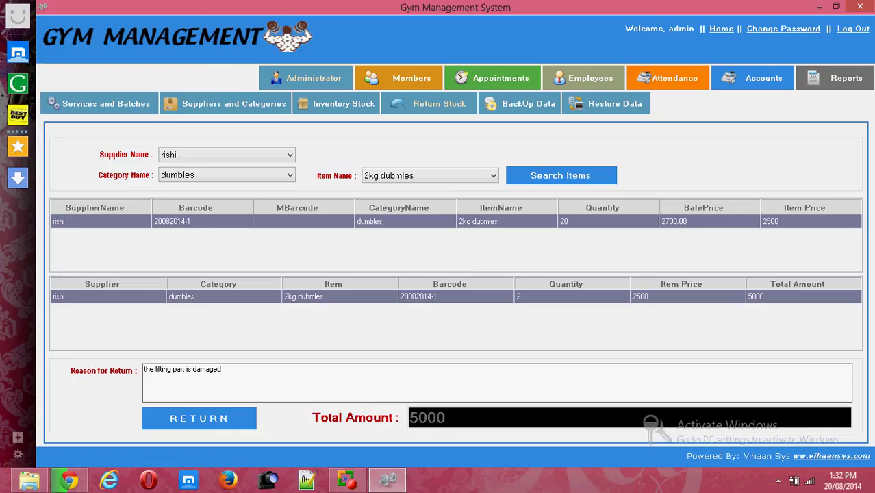
pyautogui.click(156, 369)
pyautogui.press('BackSpace')
pyautogui.press('BackSpace')
pyautogui.press('BackSpace')
pyautogui.press('BackSpace')
pyautogui.click(209, 412)
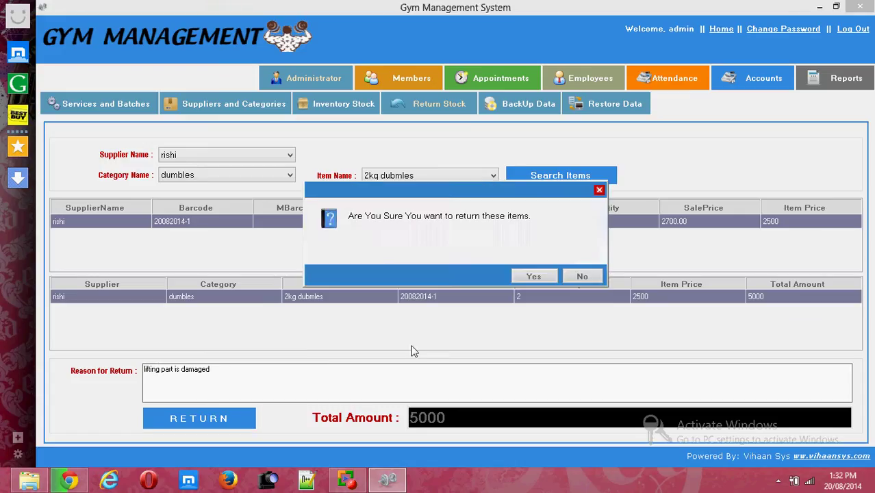
pyautogui.click(533, 277)
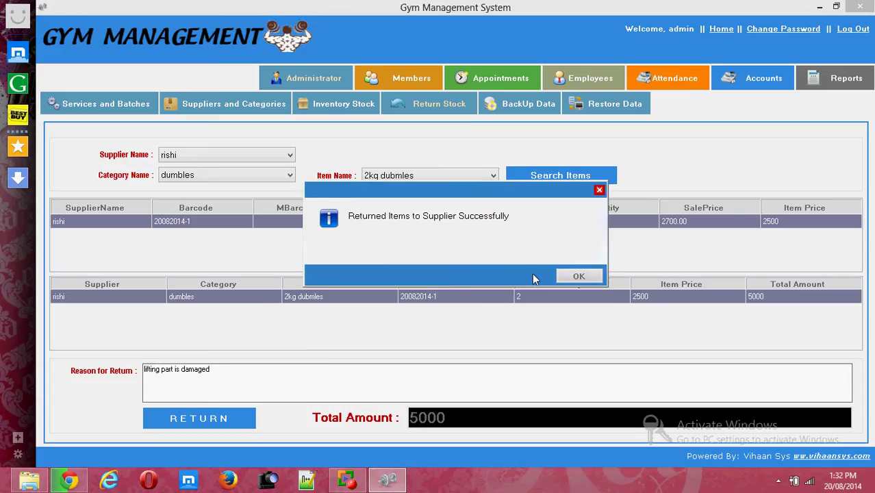
pyautogui.click(573, 280)
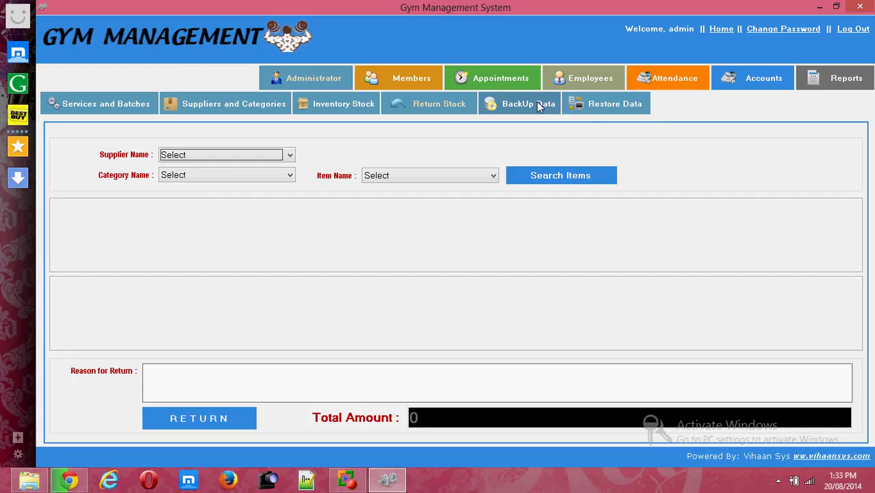
# Back up the database as GymManagement.mdb.
pyautogui.click(538, 106)
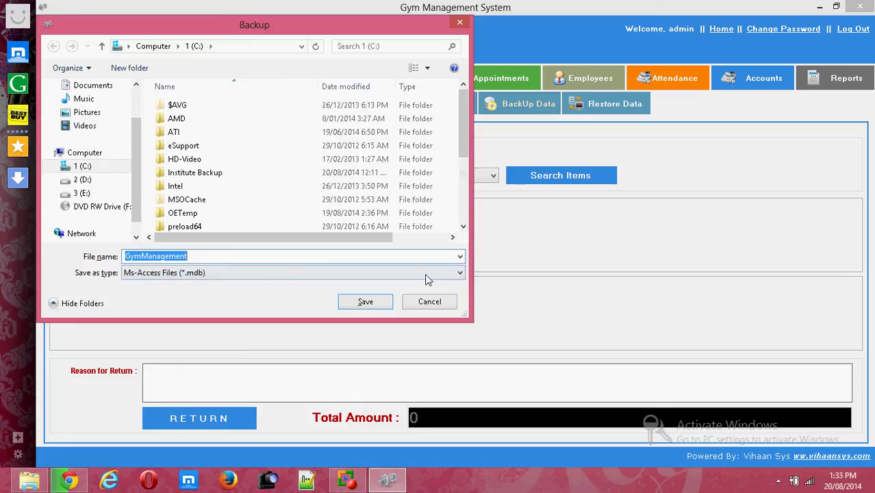
pyautogui.click(385, 301)
pyautogui.click(578, 274)
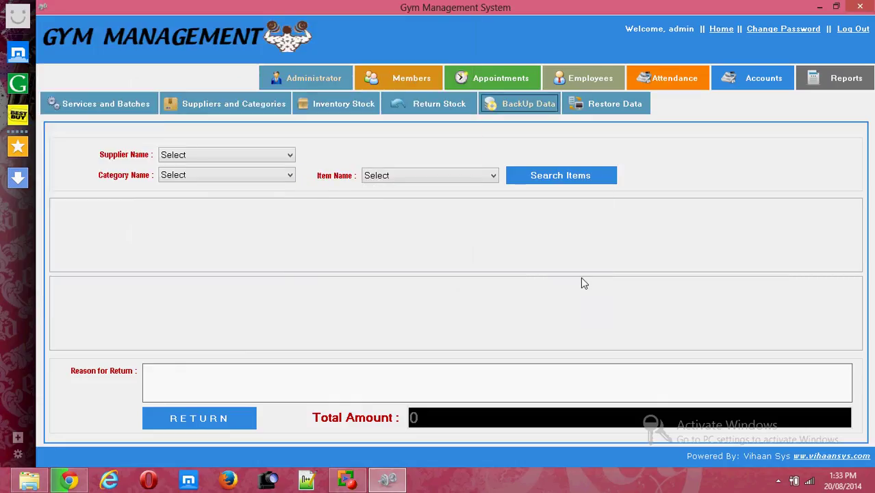
# Restore the database from the chosen backup file.
pyautogui.click(614, 108)
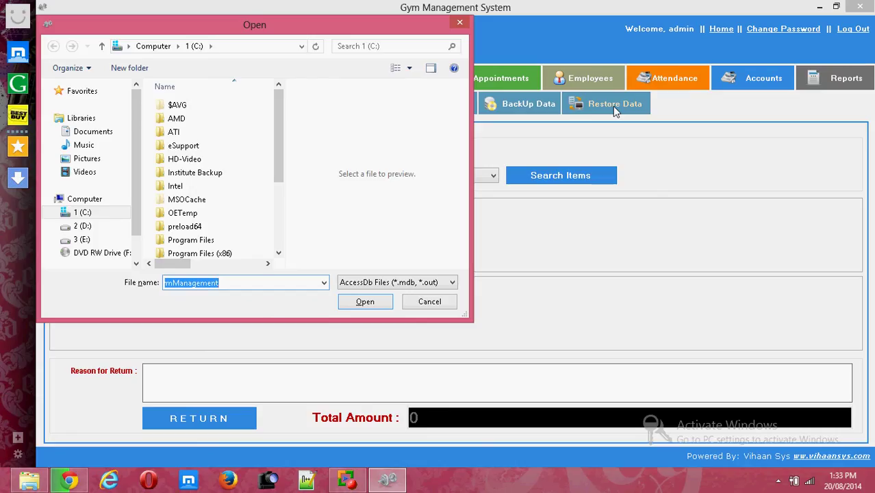
pyautogui.click(371, 306)
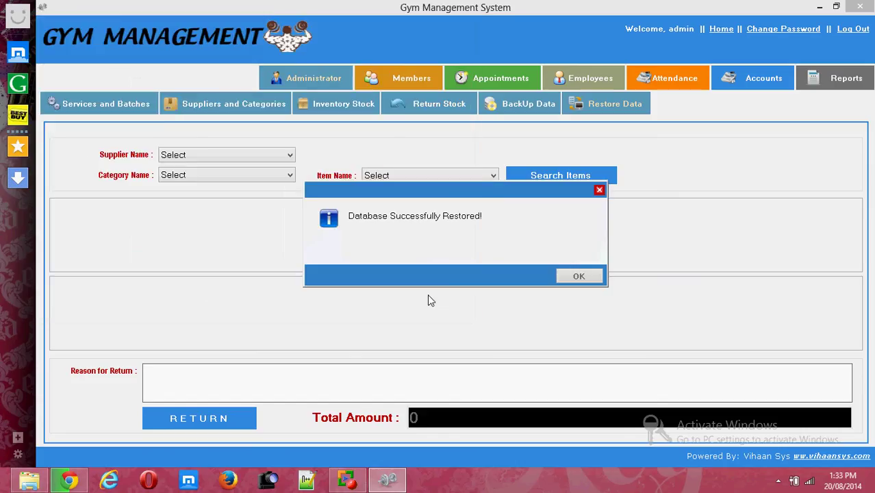
pyautogui.click(581, 276)
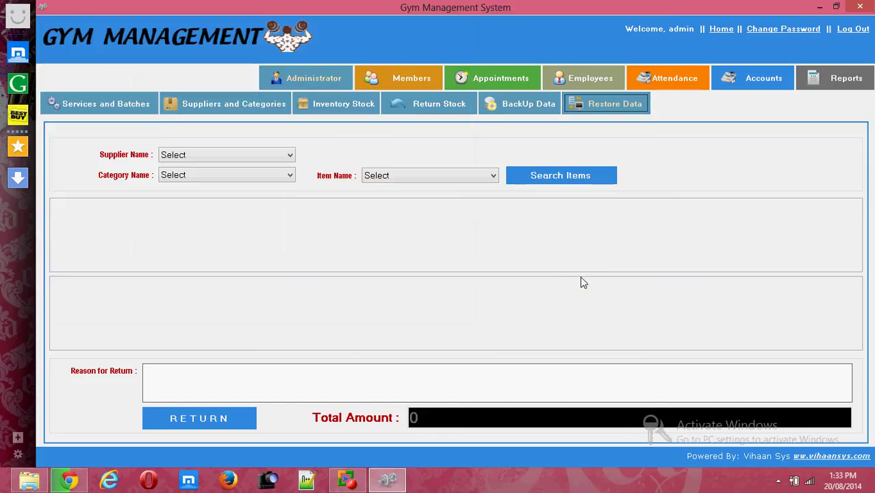
pyautogui.click(408, 79)
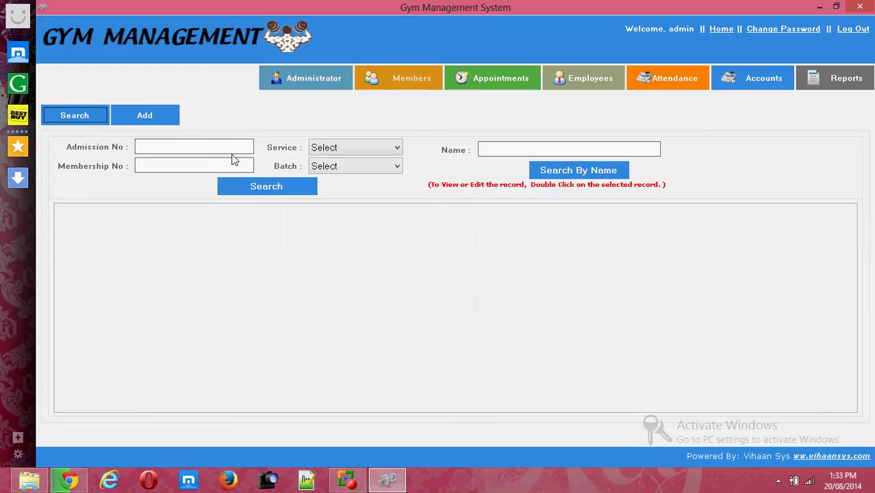
# Start a new member with admission number 101 and the member's name.
pyautogui.click(159, 119)
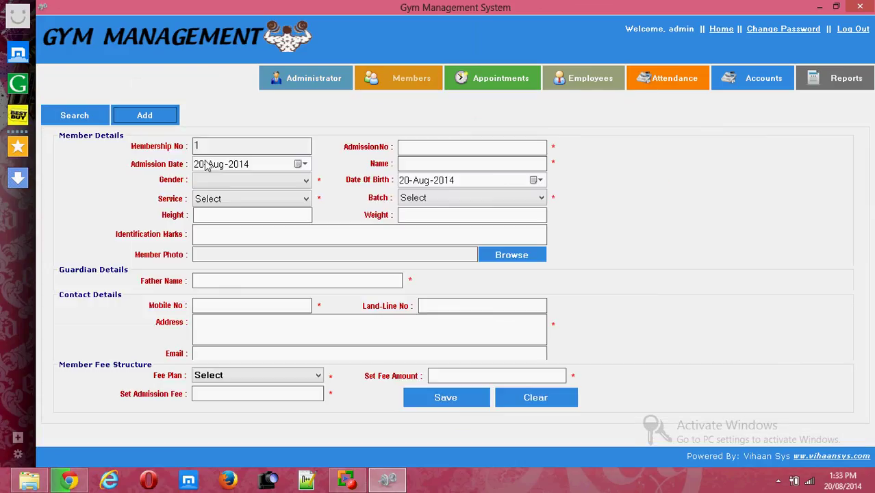
pyautogui.click(433, 153)
pyautogui.write('101')
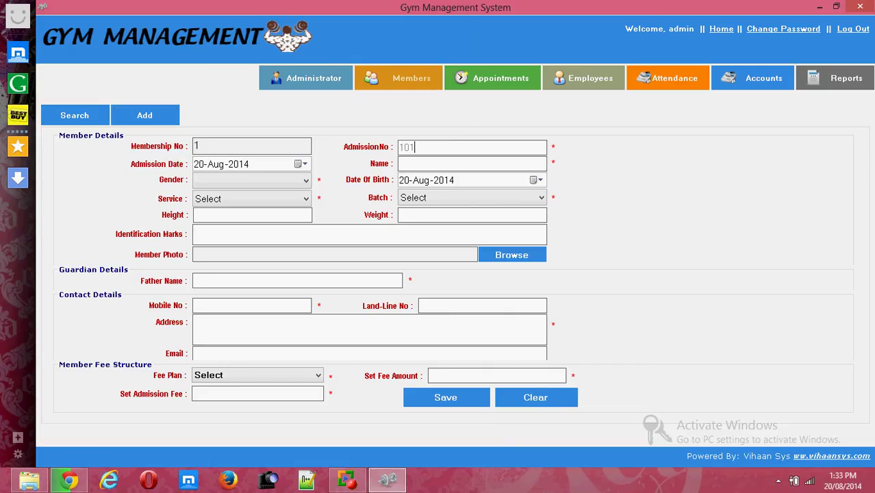
pyautogui.click(464, 162)
pyautogui.write('rahul')
# Set the member's gender to Male, service to body tone and batch to 1st batch.
pyautogui.click(299, 182)
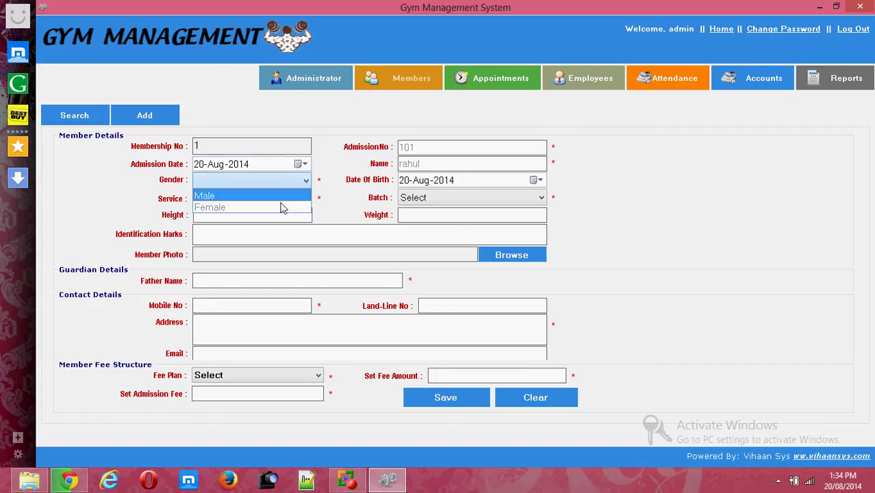
pyautogui.click(277, 196)
pyautogui.click(261, 198)
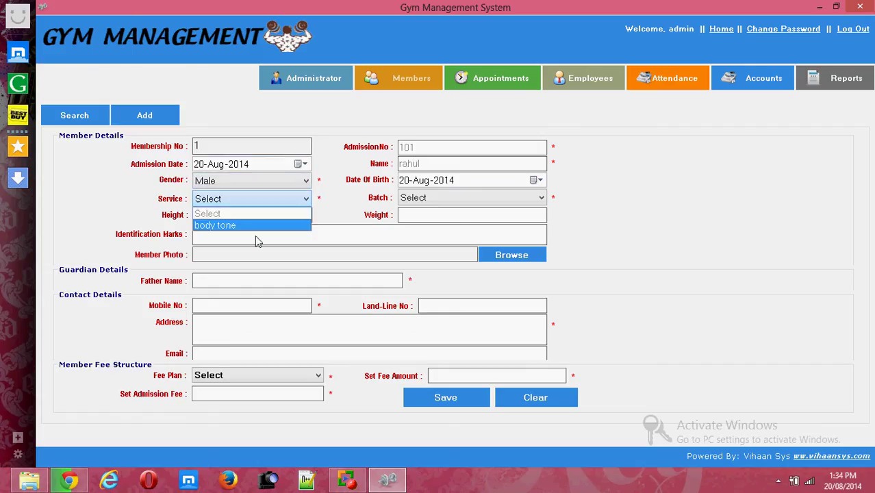
pyautogui.click(255, 236)
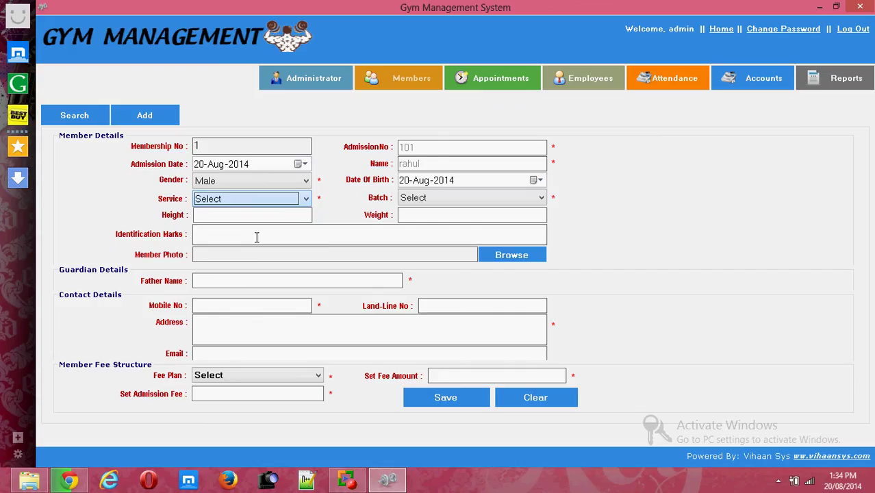
pyautogui.click(433, 198)
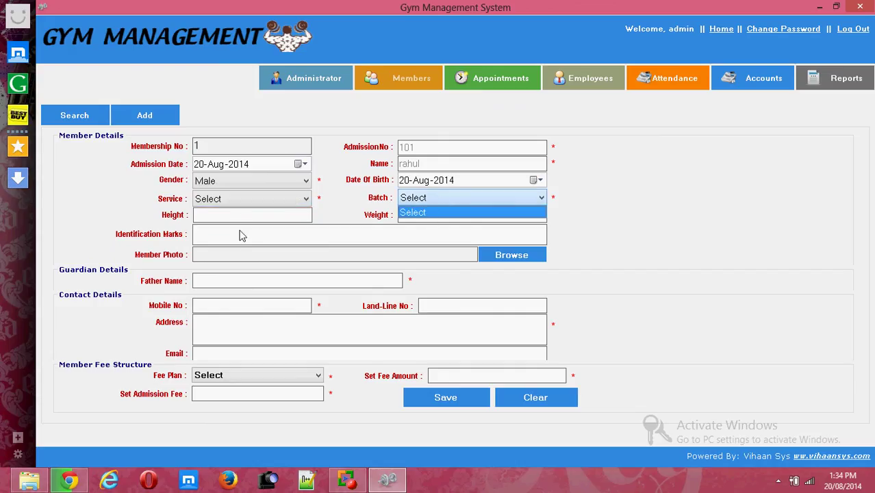
pyautogui.click(244, 198)
pyautogui.click(243, 198)
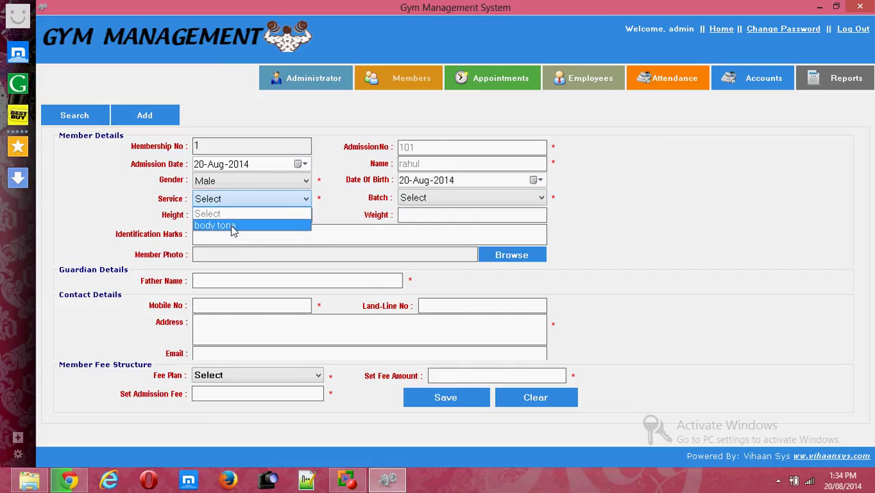
pyautogui.click(232, 227)
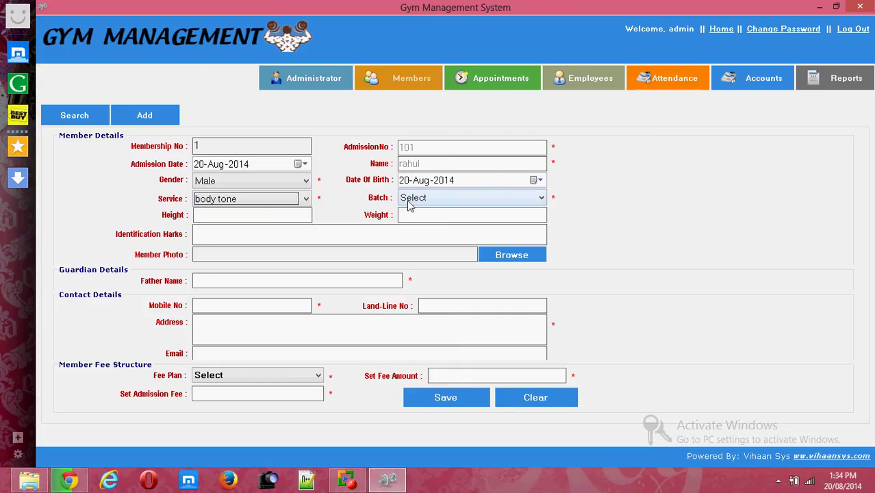
pyautogui.click(408, 201)
pyautogui.click(414, 224)
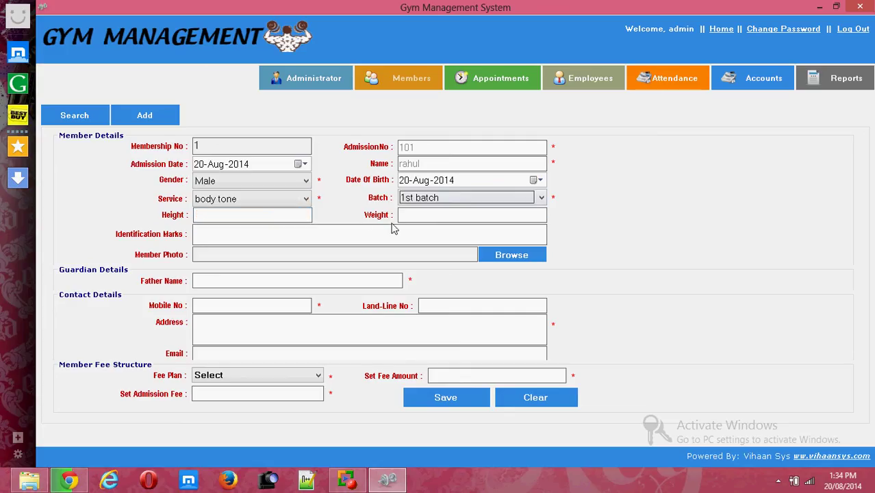
pyautogui.click(281, 217)
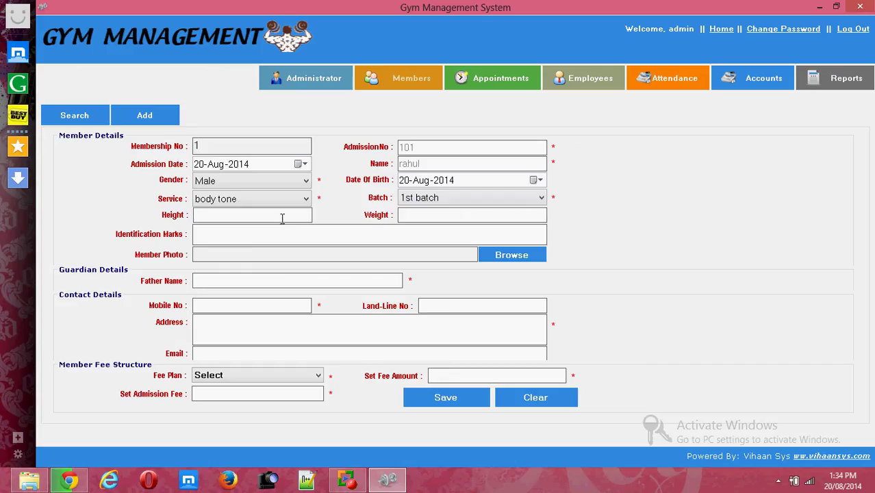
# Enter height 5.8, weight 70, the father's name, mobile number and address.
pyautogui.write('5.8')
pyautogui.click(441, 215)
pyautogui.write('70')
pyautogui.click(280, 282)
pyautogui.write('daraniharan')
pyautogui.click(275, 305)
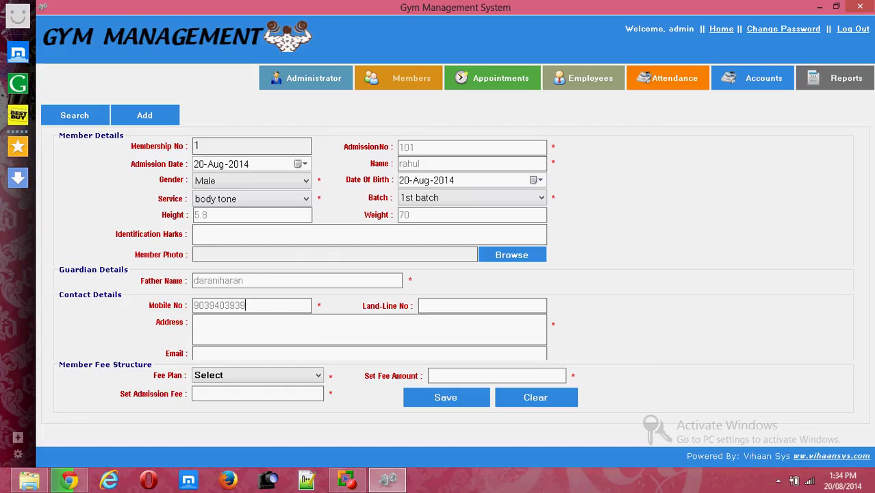
pyautogui.click(244, 330)
# Choose the Monthly fee plan with 2000 admission fee and 5000 fees, and save the member.
pyautogui.click(219, 378)
pyautogui.click(219, 397)
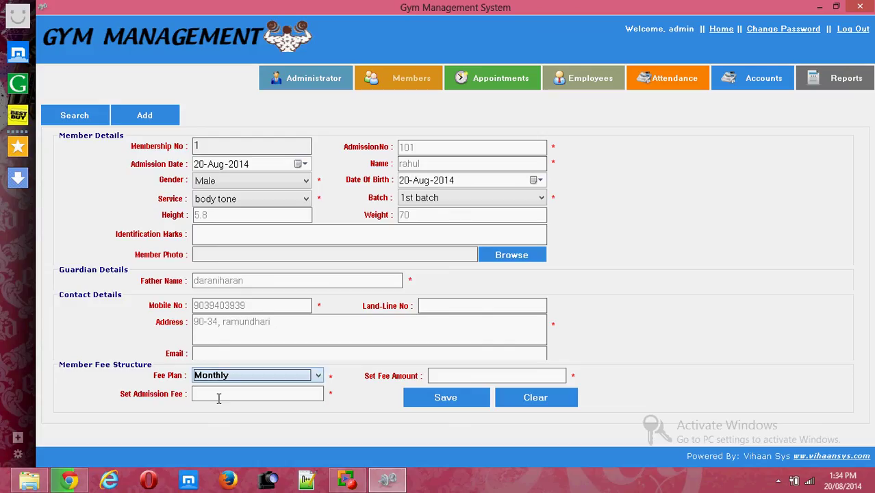
pyautogui.click(220, 396)
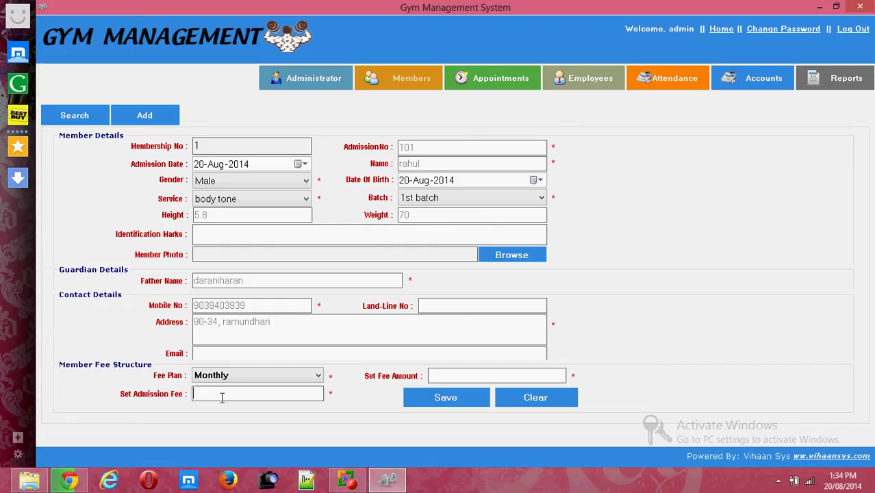
pyautogui.write('2000')
pyautogui.write('5000')
pyautogui.click(458, 398)
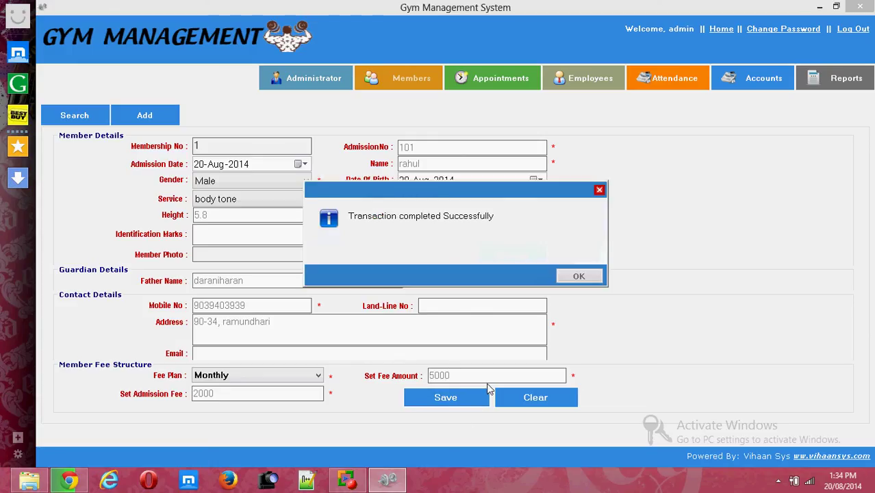
pyautogui.click(597, 278)
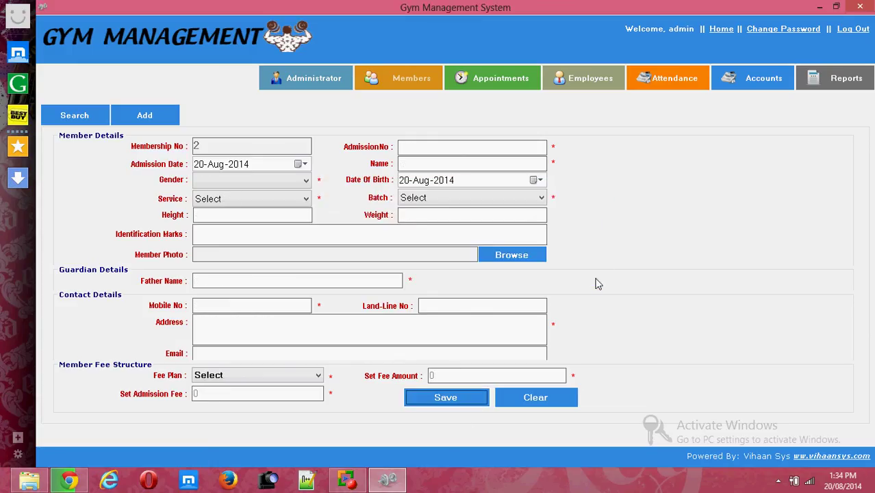
# Start a 07:35 PM appointment with the customer's mobile number and name.
pyautogui.click(513, 87)
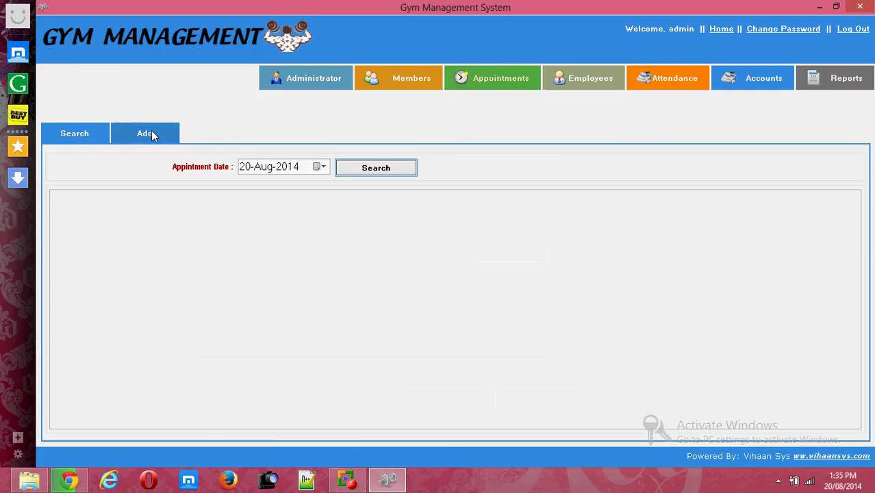
pyautogui.click(151, 131)
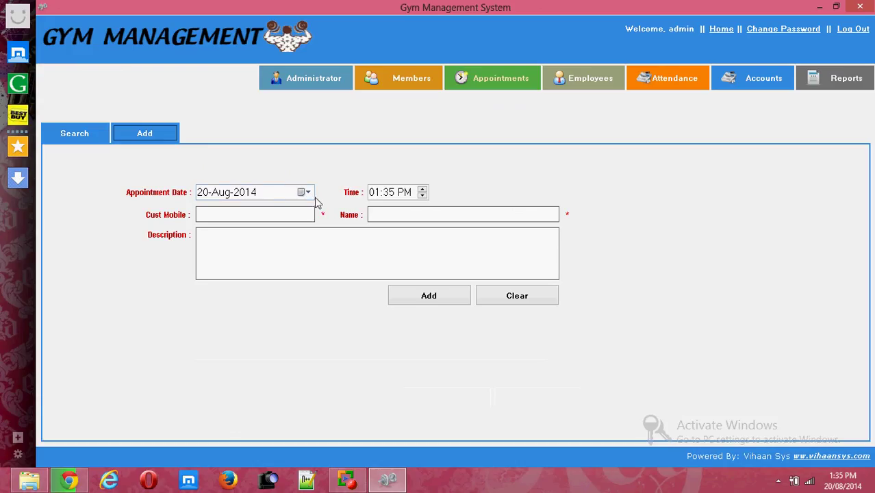
pyautogui.click(422, 189)
pyautogui.click(423, 190)
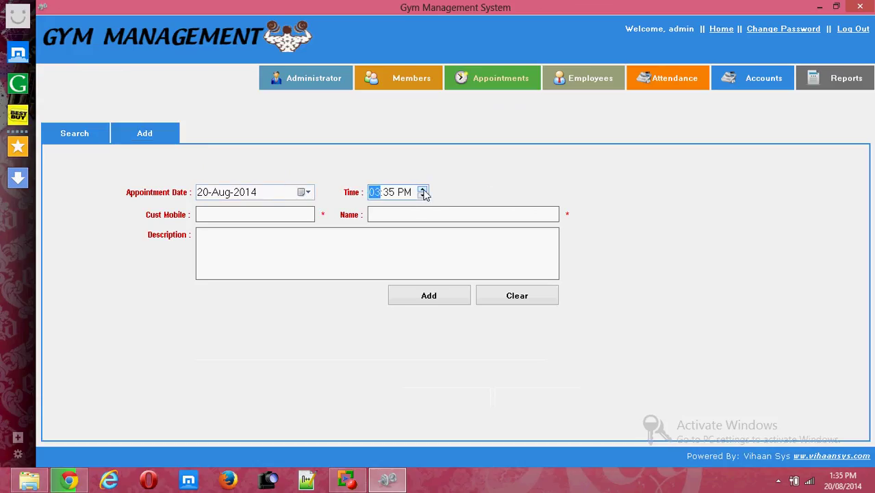
pyautogui.click(244, 220)
pyautogui.write('9')
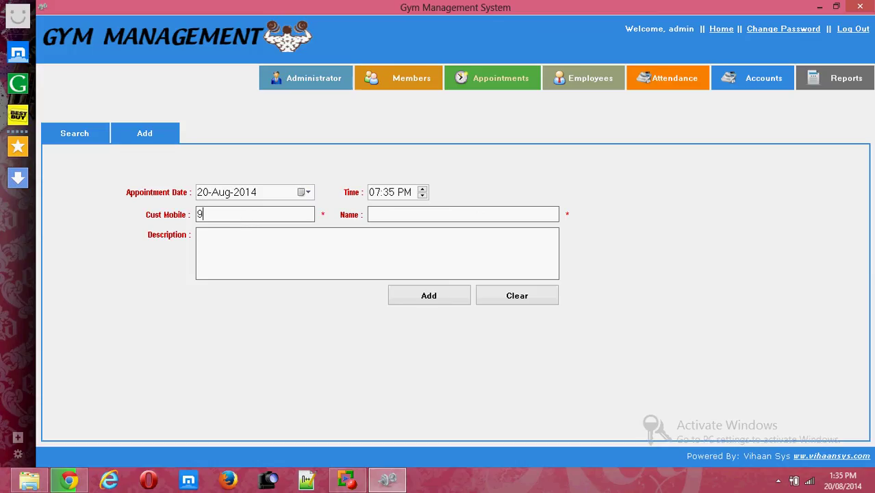
pyautogui.write('0090909')
pyautogui.click(419, 213)
pyautogui.write('a')
pyautogui.press('BackSpace')
pyautogui.write('ravindhar')
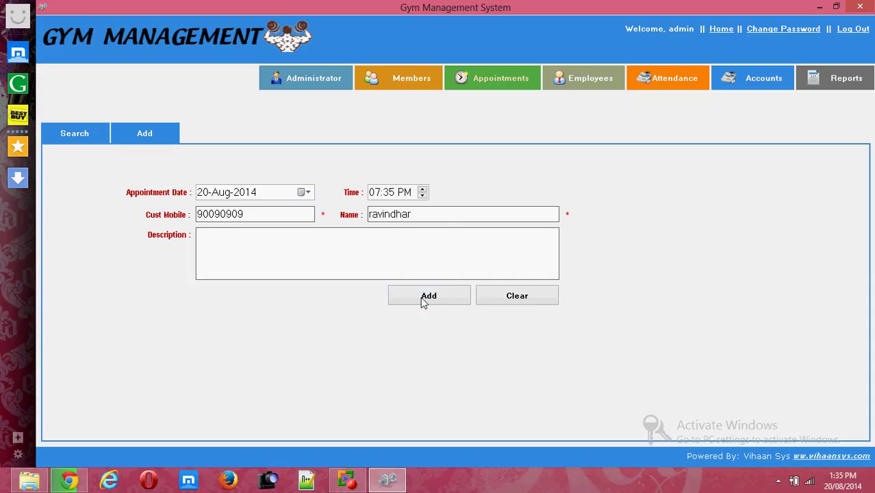
# Describe the appointment as about body toning, save it, and list 20-Aug-2014's appointments.
pyautogui.click(414, 261)
pyautogui.write('he need to get tone')
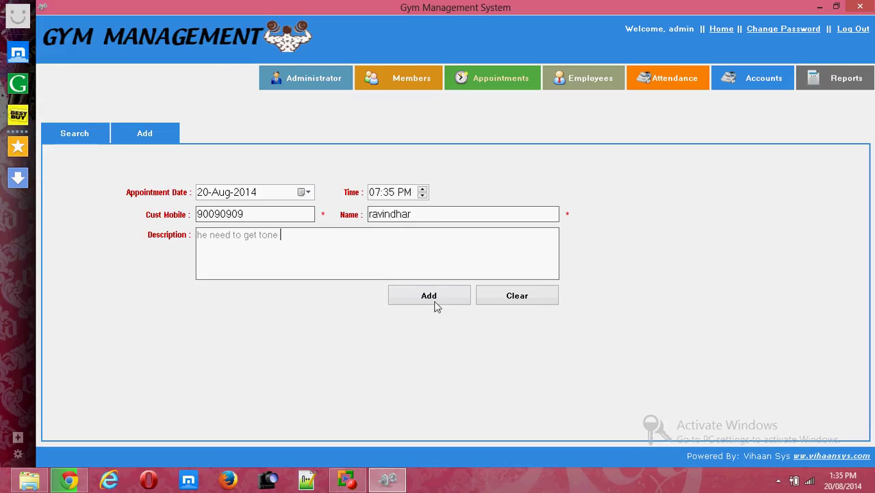
pyautogui.press('BackSpace')
pyautogui.press('BackSpace')
pyautogui.press('BackSpace')
pyautogui.press('BackSpace')
pyautogui.press('BackSpace')
pyautogui.write('idcard')
pyautogui.press('BackSpace')
pyautogui.press('BackSpace')
pyautogui.press('BackSpace')
pyautogui.press('BackSpace')
pyautogui.write('ea about ')
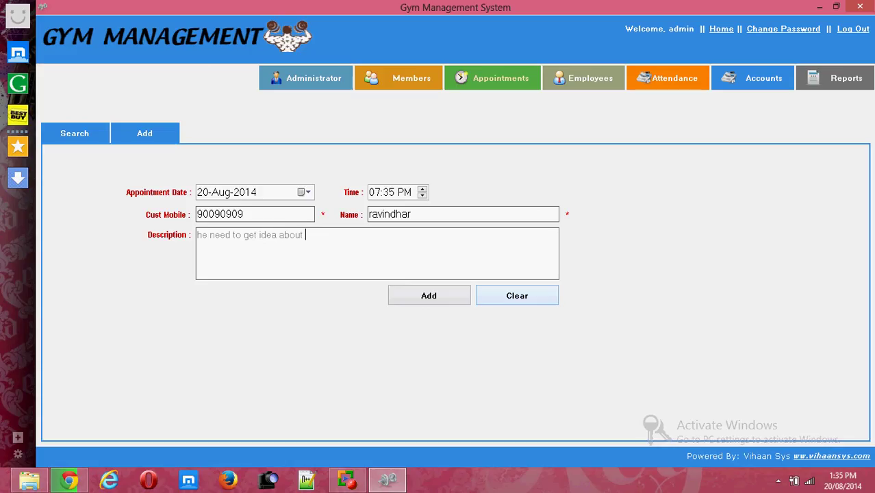
pyautogui.write('body toning')
pyautogui.click(467, 296)
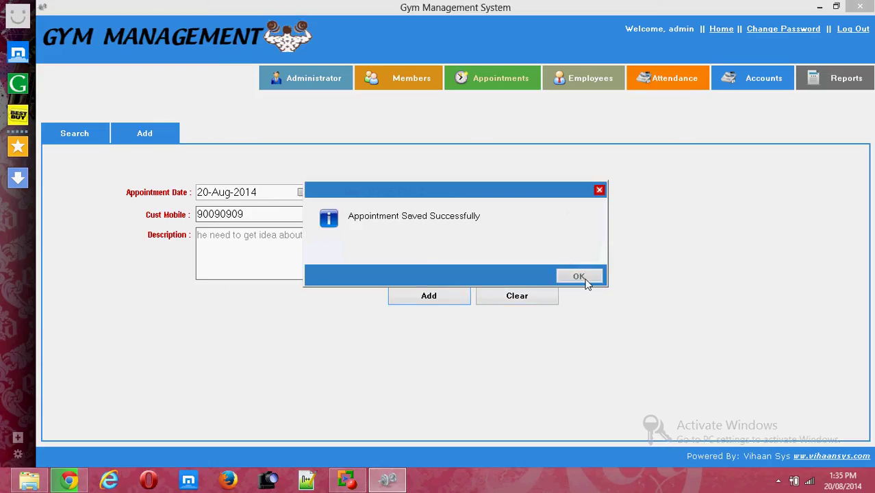
pyautogui.click(589, 278)
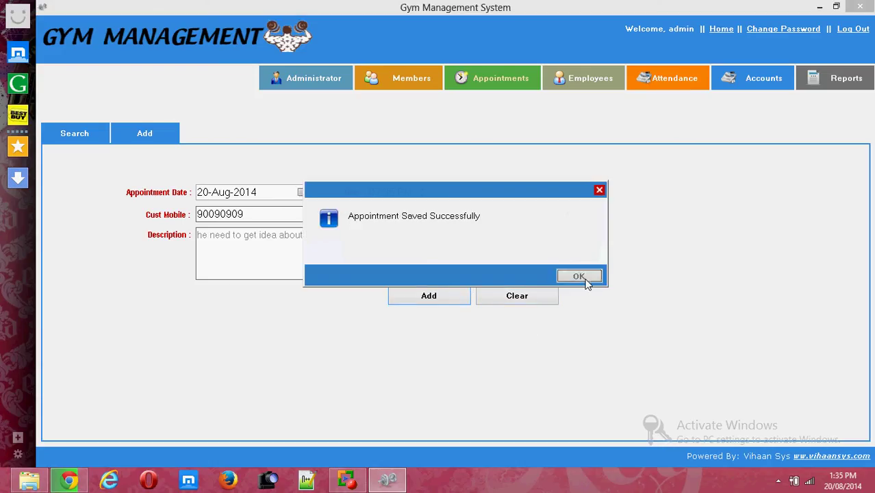
pyautogui.click(92, 140)
pyautogui.click(376, 172)
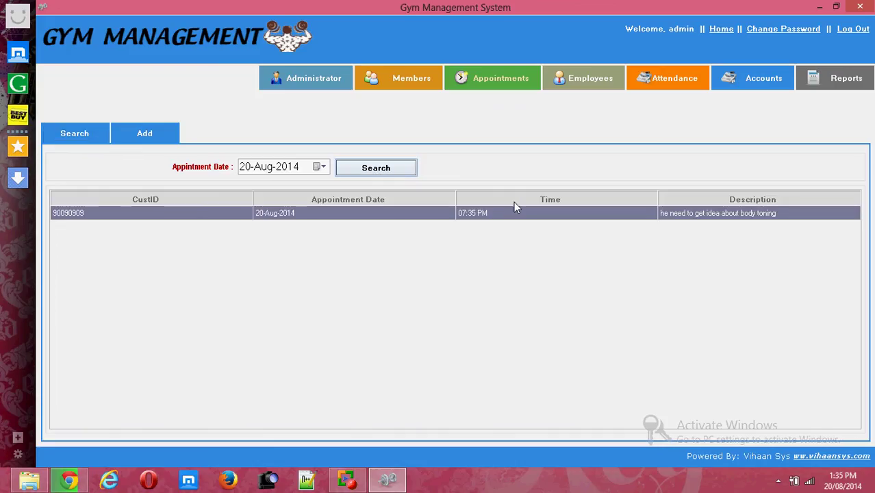
pyautogui.click(590, 80)
# Start a new employee record with the employee's name, mobile number and address.
pyautogui.click(159, 133)
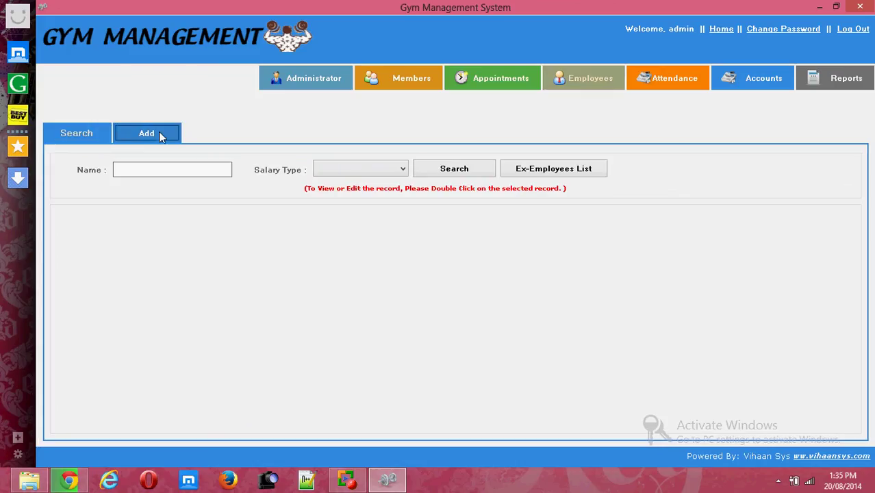
pyautogui.click(221, 205)
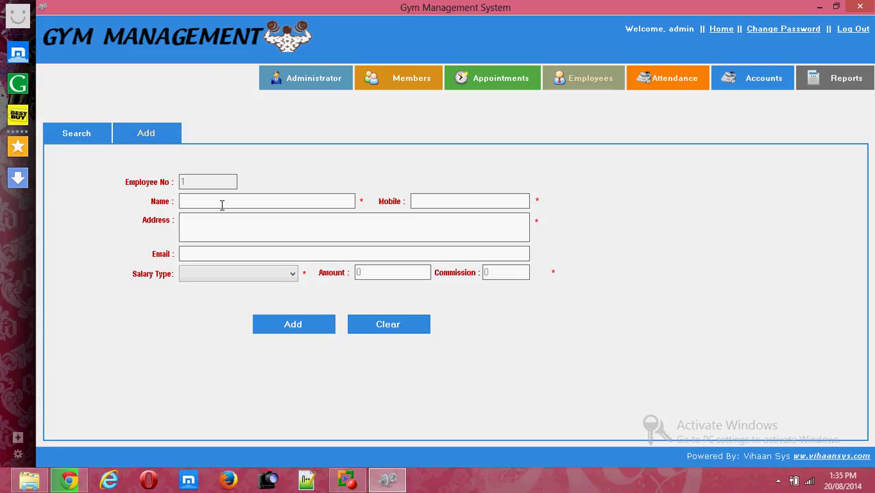
pyautogui.write('sharan')
pyautogui.press('Tab')
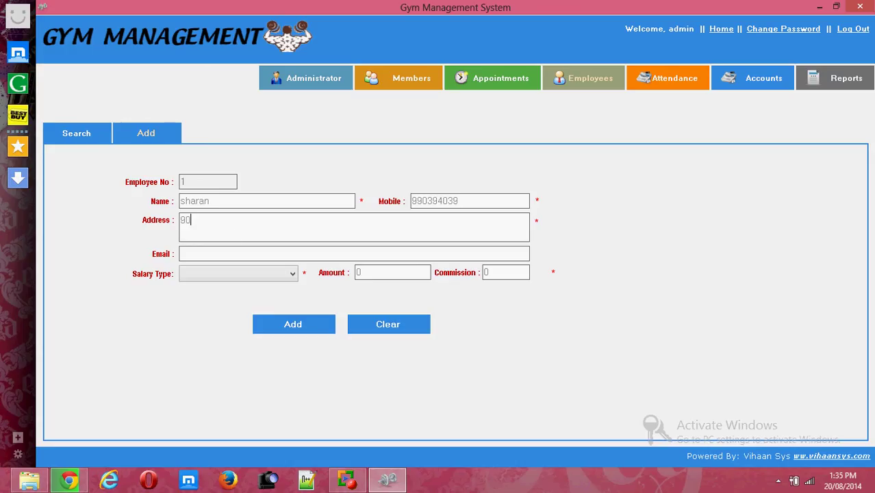
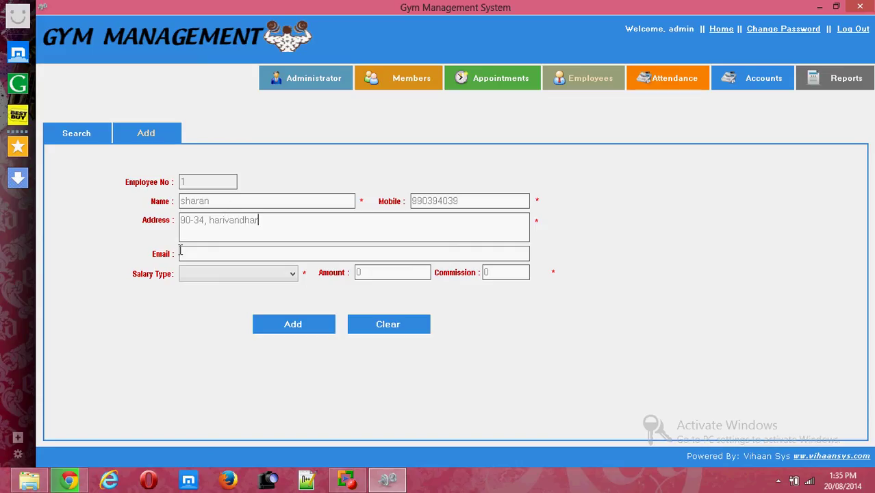
# Save the employee on a Monthly salary of 20000 and list employees to confirm it.
pyautogui.click(249, 274)
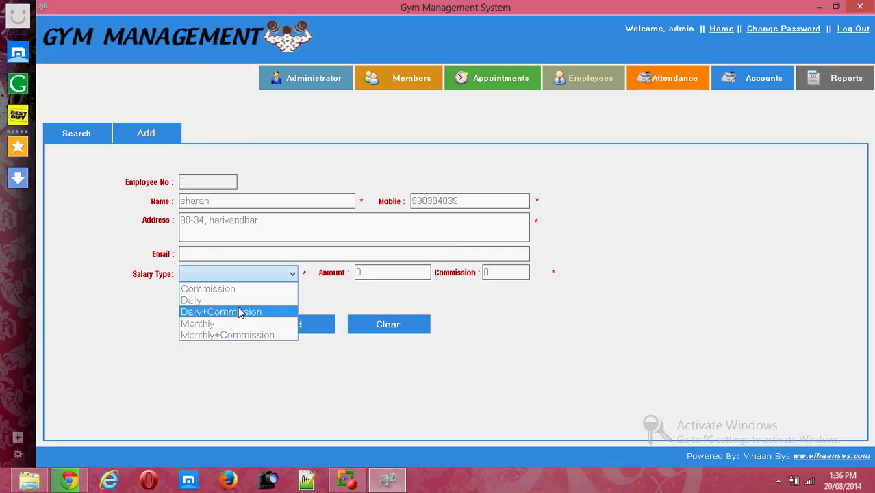
pyautogui.click(239, 325)
pyautogui.click(396, 272)
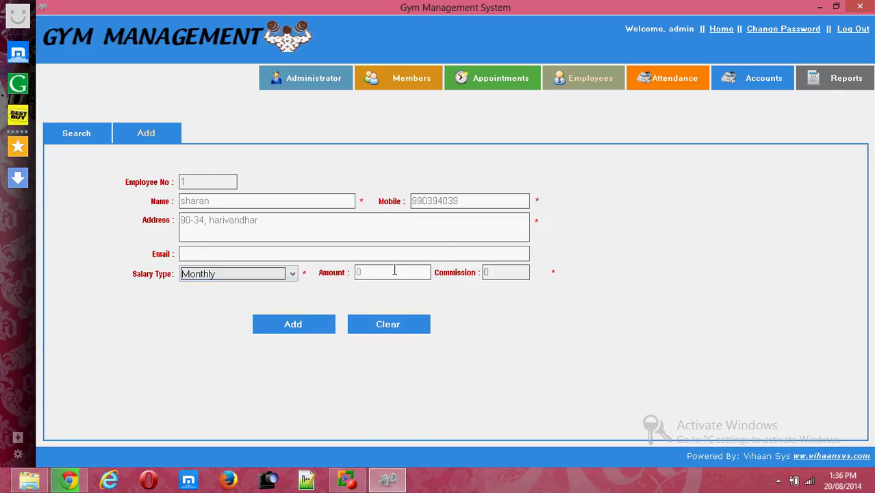
pyautogui.press('BackSpace')
pyautogui.write('20000')
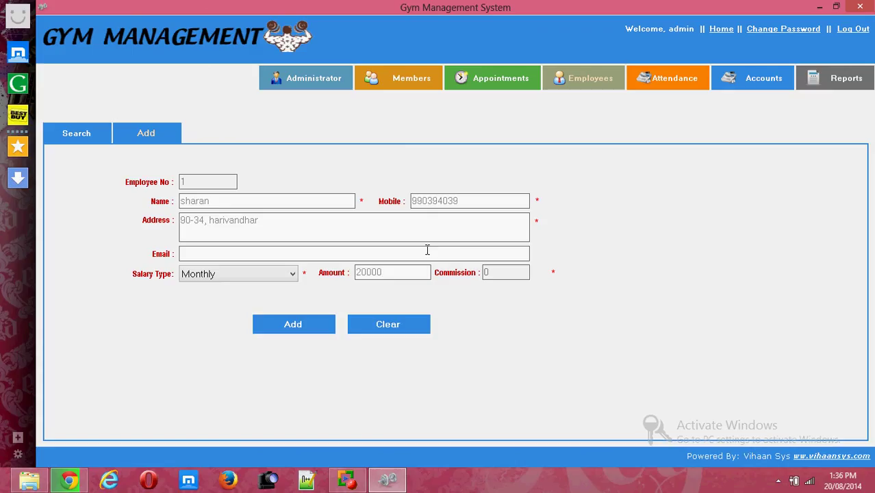
pyautogui.click(311, 327)
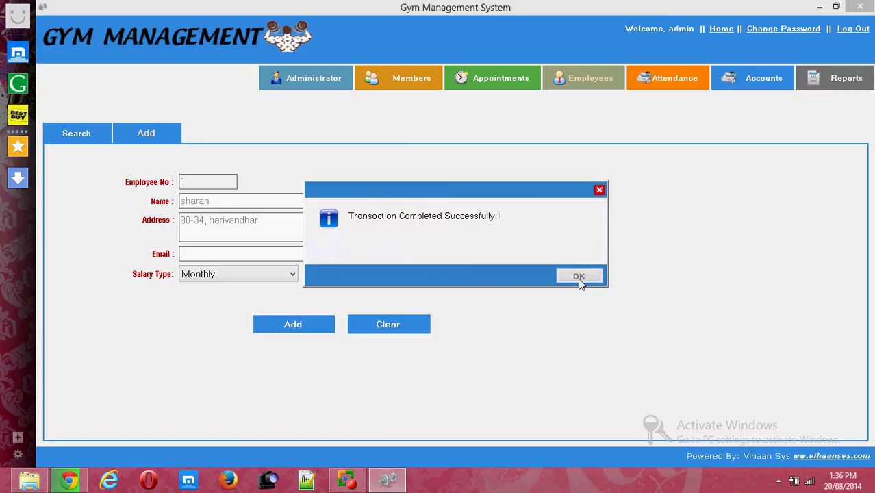
pyautogui.click(579, 277)
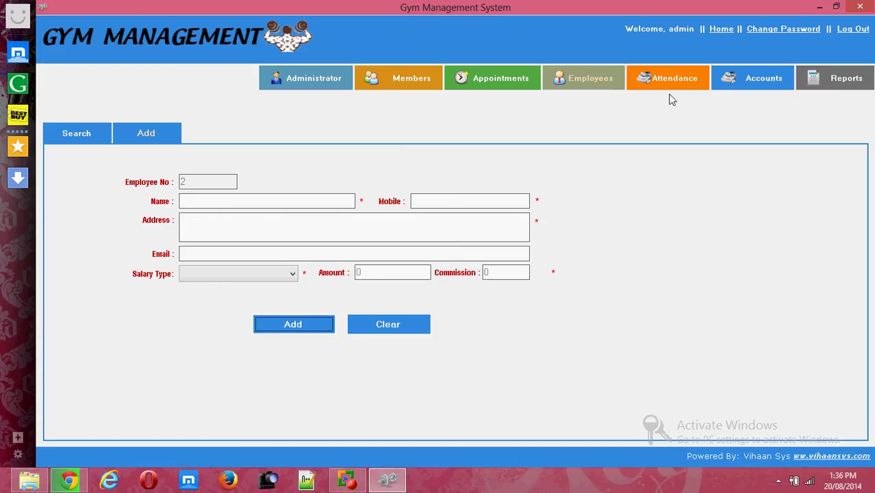
pyautogui.click(96, 137)
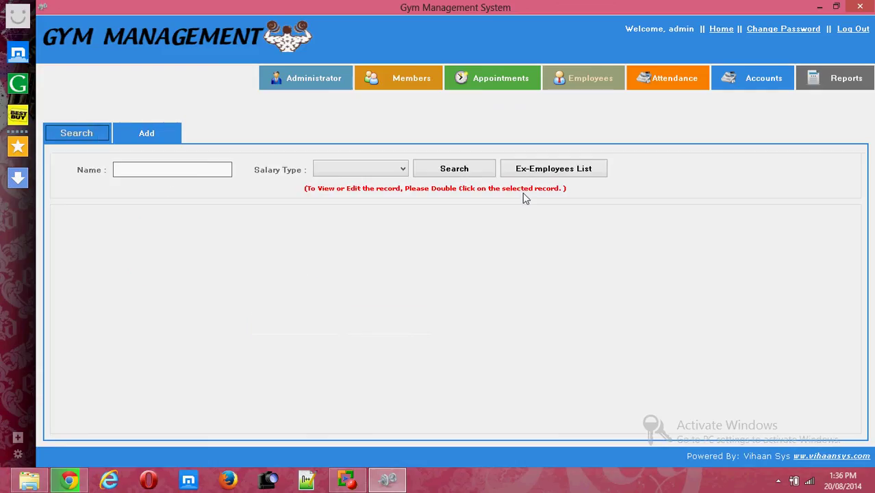
pyautogui.click(453, 173)
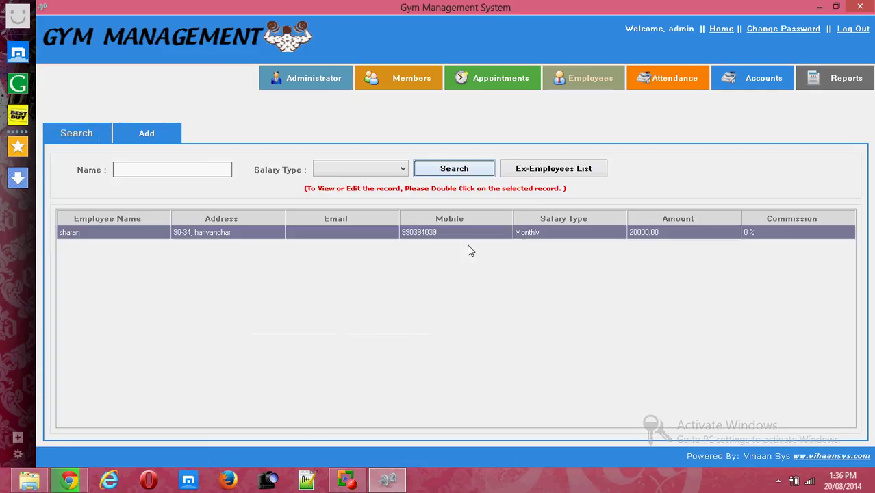
# Mark today's attendance for membership number 1 and acknowledge the confirmation.
pyautogui.click(685, 94)
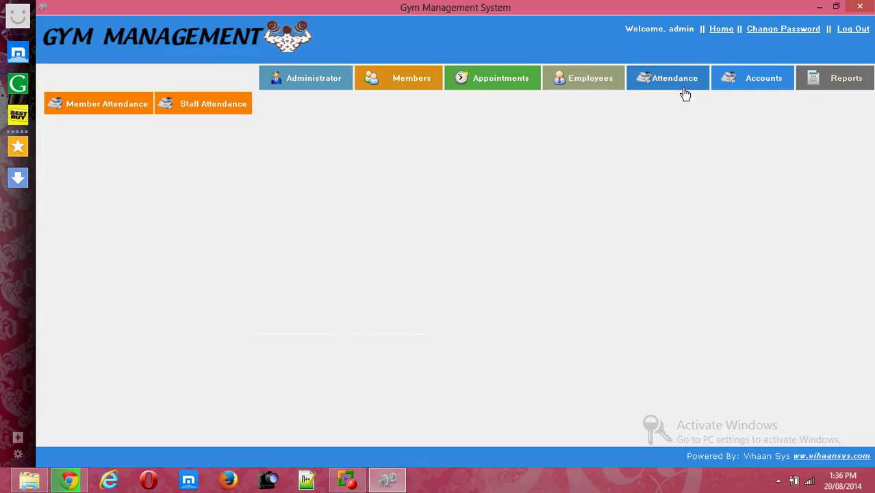
pyautogui.click(127, 108)
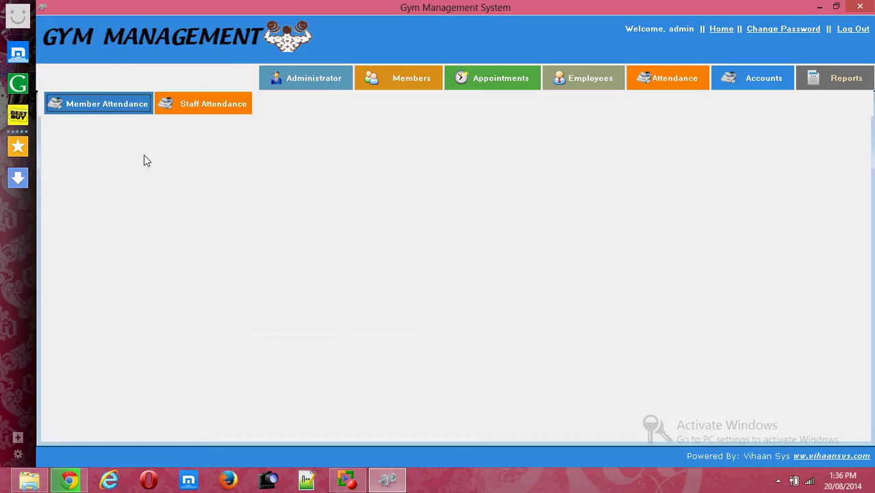
pyautogui.click(154, 134)
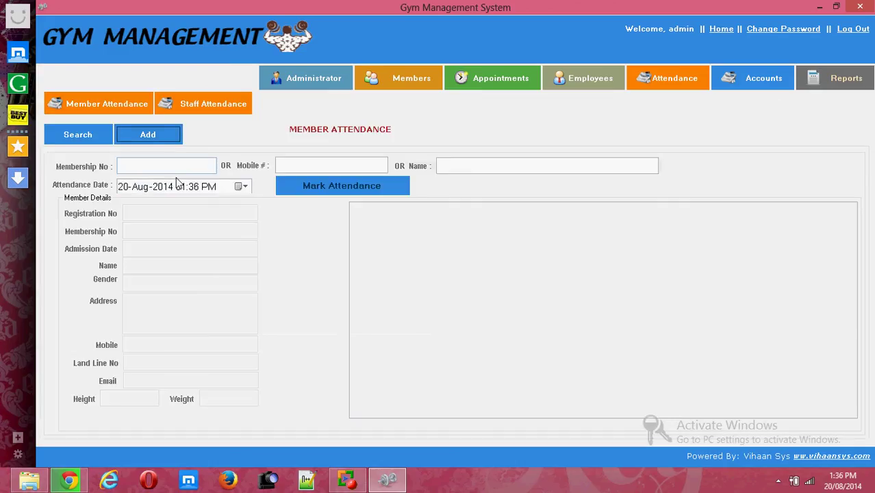
pyautogui.click(176, 166)
pyautogui.write('1')
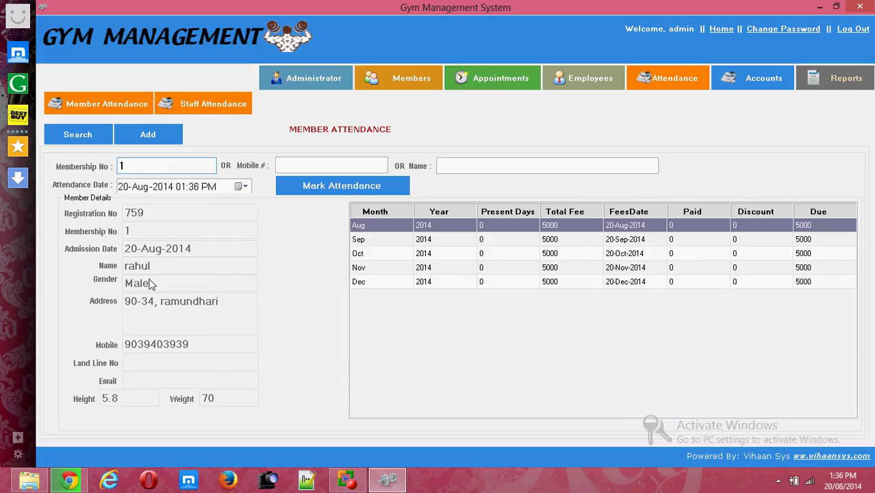
pyautogui.click(327, 166)
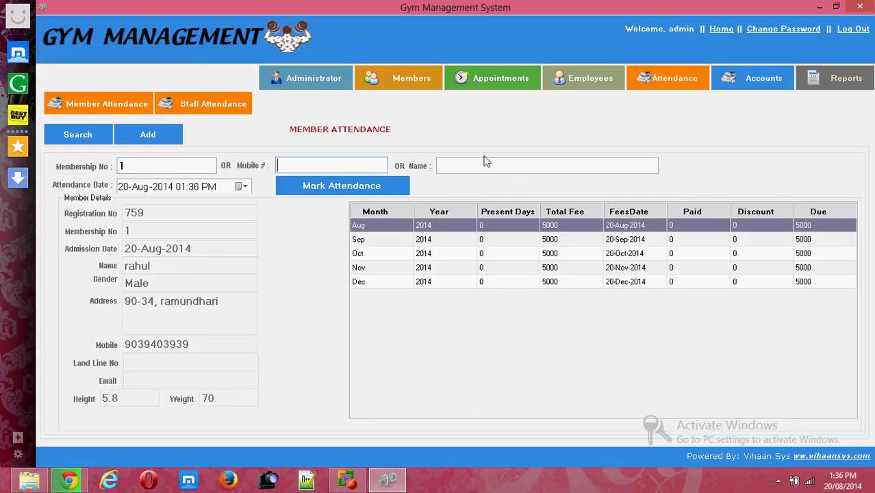
pyautogui.click(353, 189)
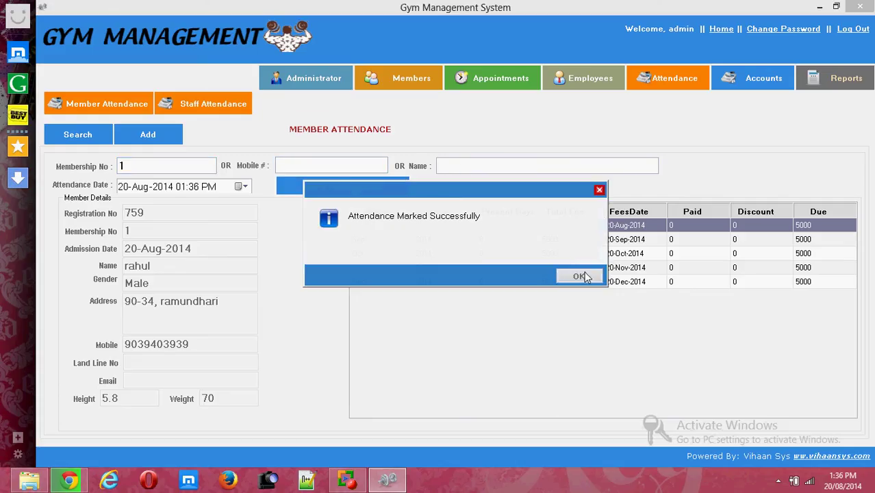
pyautogui.click(586, 277)
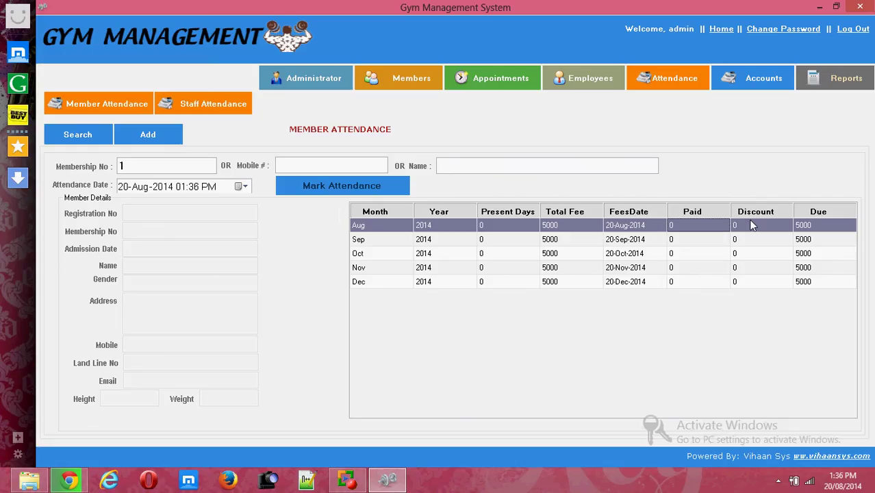
# Mark the selected employee present in Staff Attendance and save the record.
pyautogui.click(221, 107)
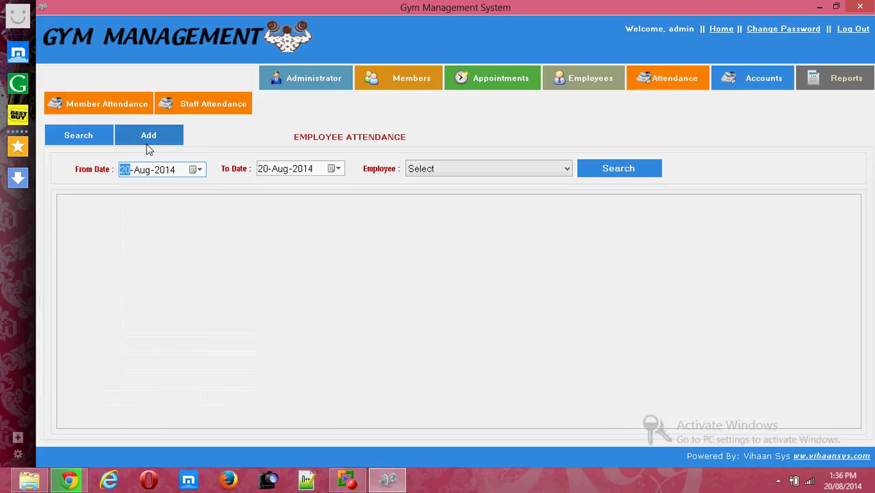
pyautogui.click(149, 137)
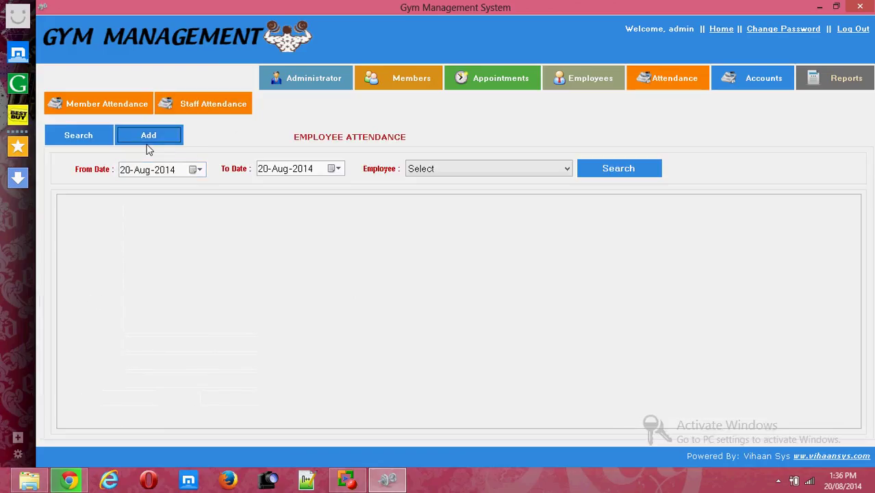
pyautogui.click(434, 173)
pyautogui.click(429, 196)
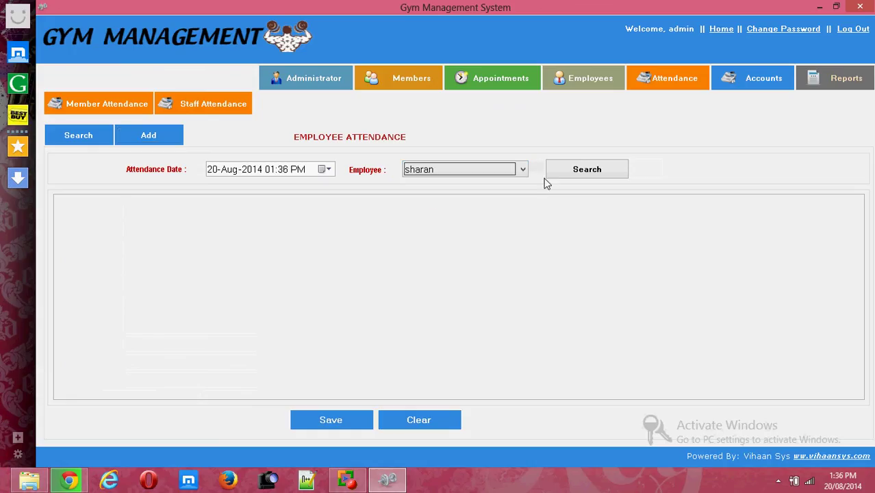
pyautogui.click(578, 171)
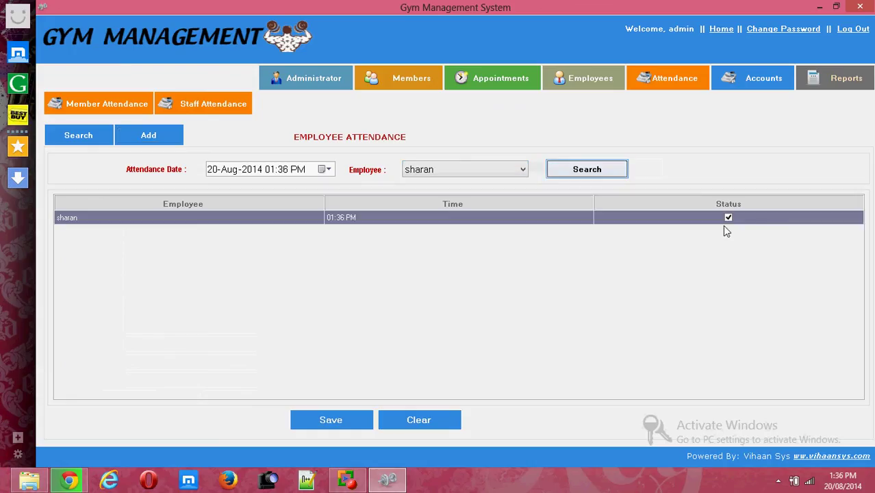
pyautogui.click(728, 218)
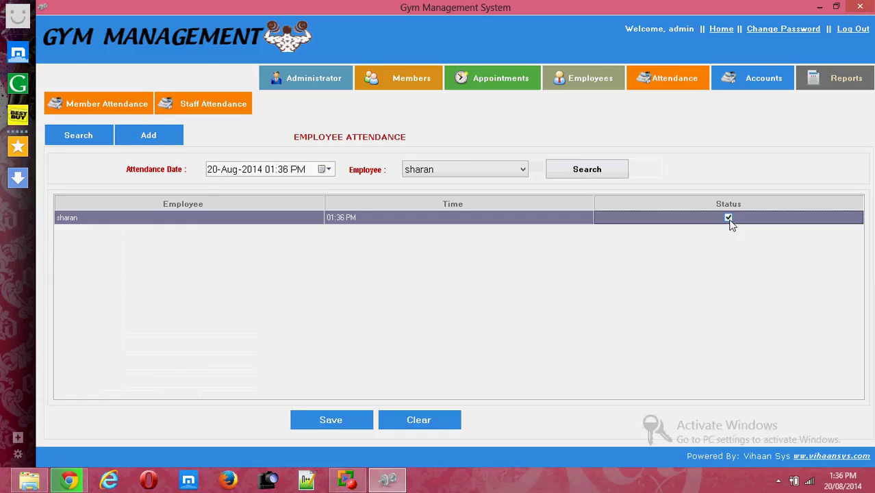
pyautogui.click(336, 419)
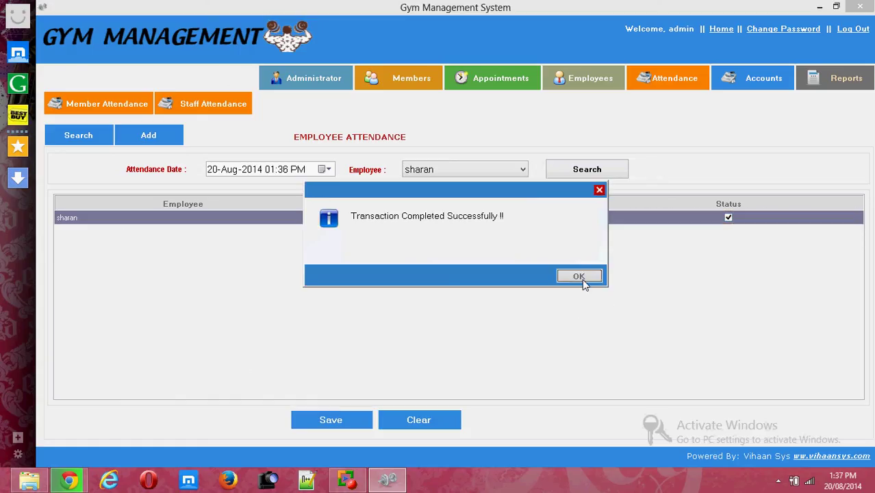
pyautogui.click(581, 277)
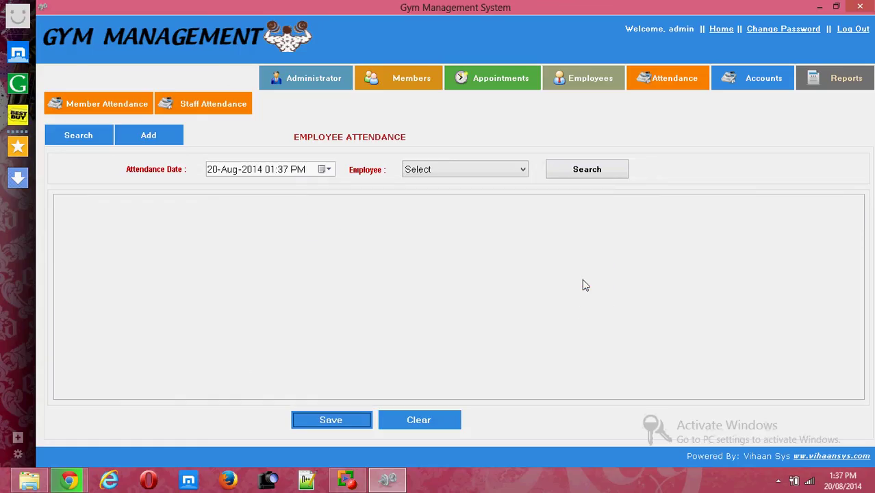
pyautogui.click(750, 87)
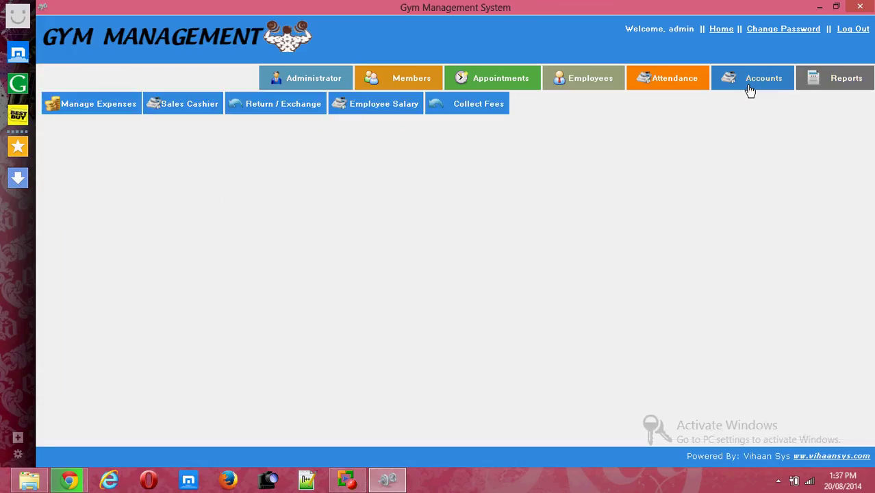
# Create a new expense type named 'office expences'.
pyautogui.click(66, 113)
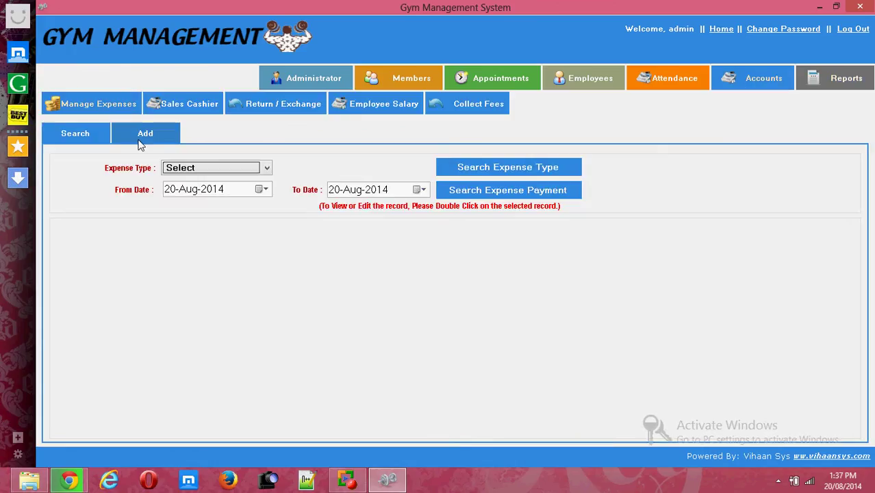
pyautogui.click(141, 136)
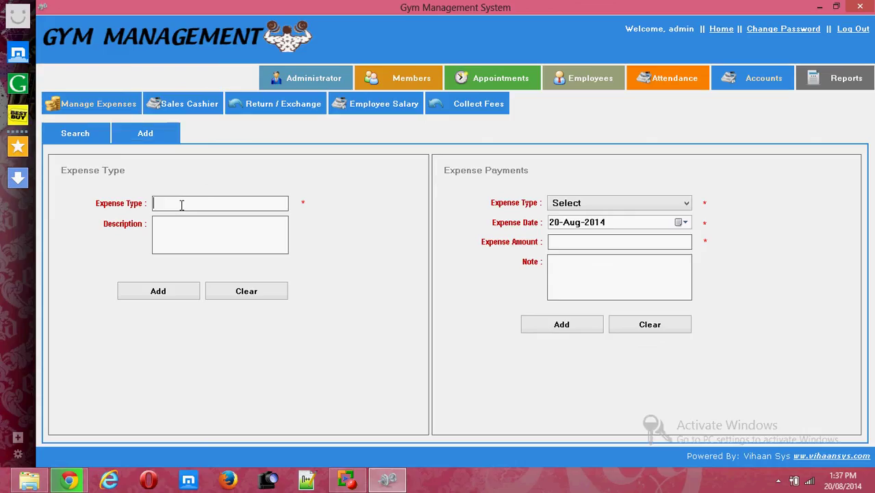
pyautogui.write('office expences')
pyautogui.click(168, 293)
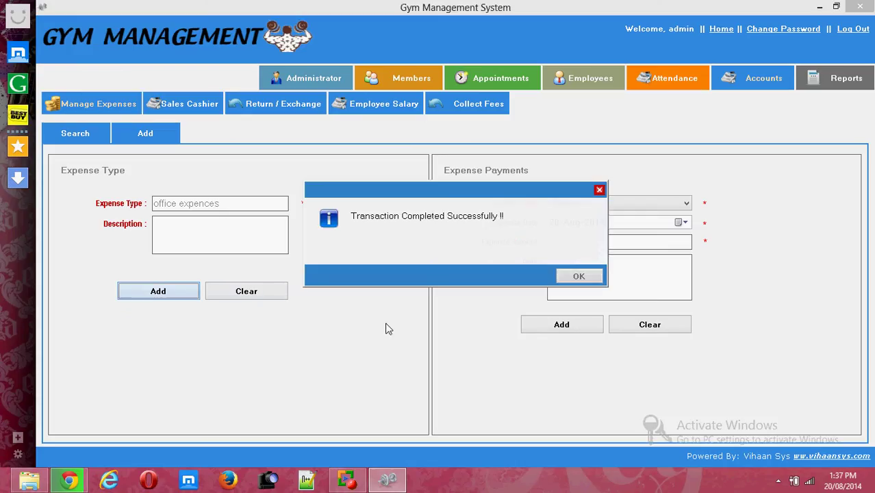
pyautogui.click(580, 278)
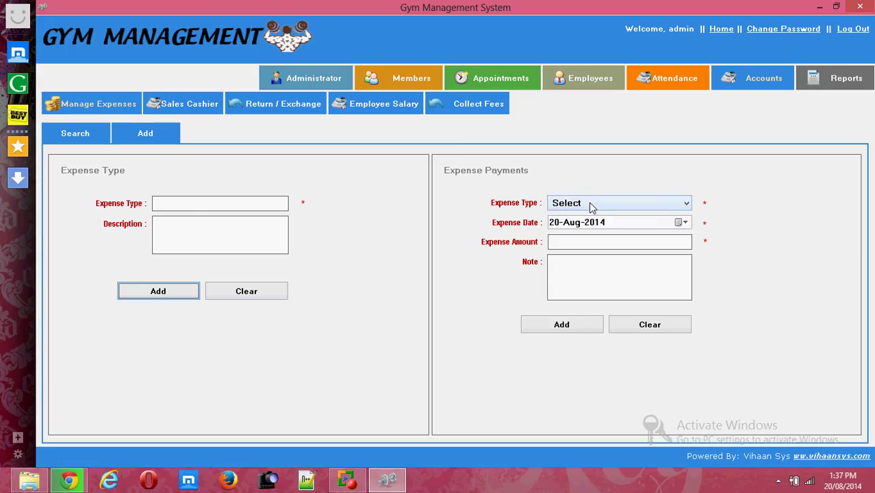
# Record a 3000 expense payment under office expences.
pyautogui.click(591, 204)
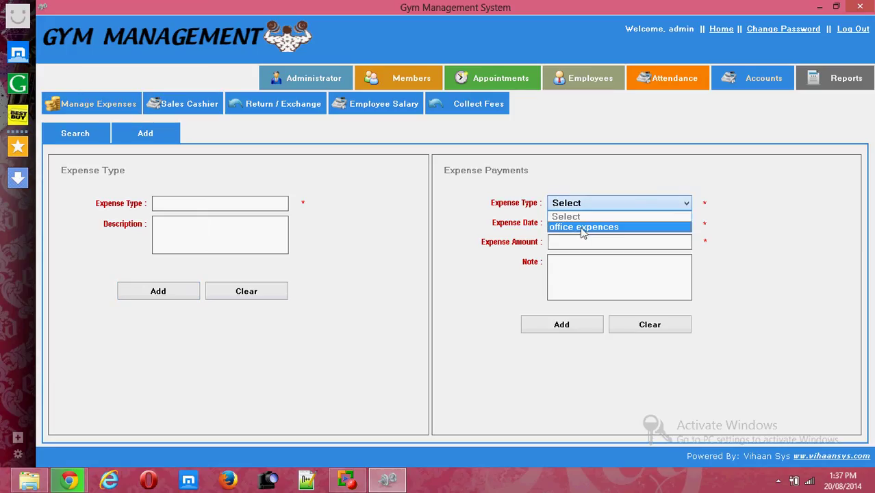
pyautogui.click(579, 226)
pyautogui.click(575, 246)
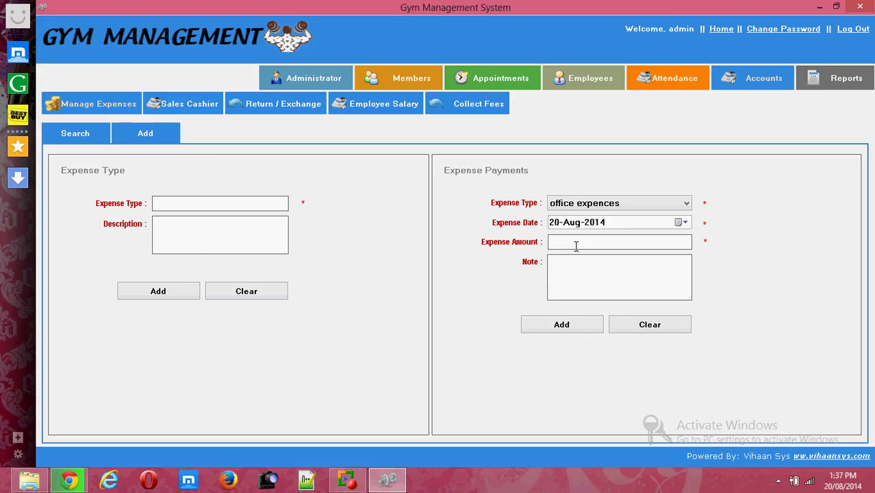
pyautogui.write('3000')
pyautogui.click(560, 328)
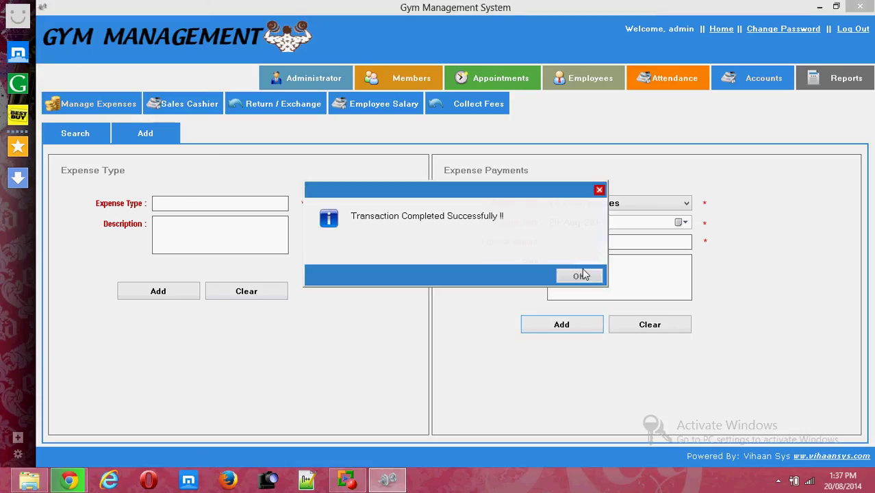
pyautogui.click(581, 275)
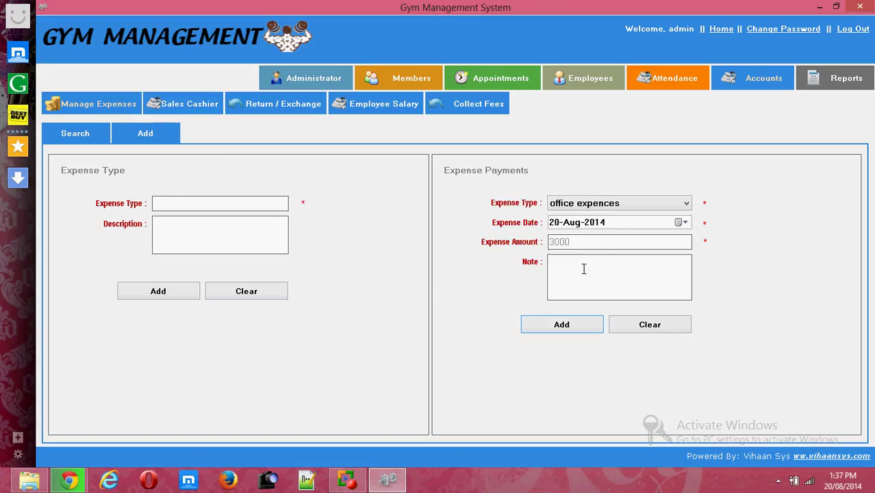
# Add 2 units of 2kg dubmles to the sale in Sales Cashier.
pyautogui.click(183, 109)
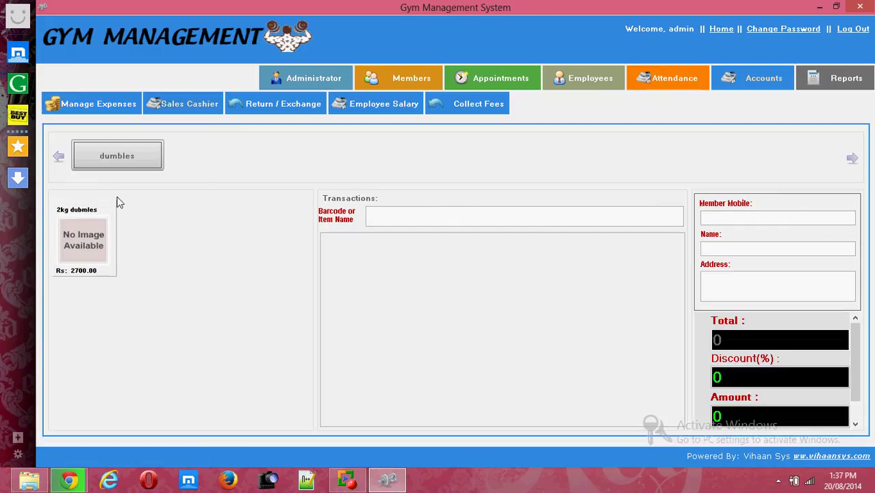
pyautogui.click(89, 250)
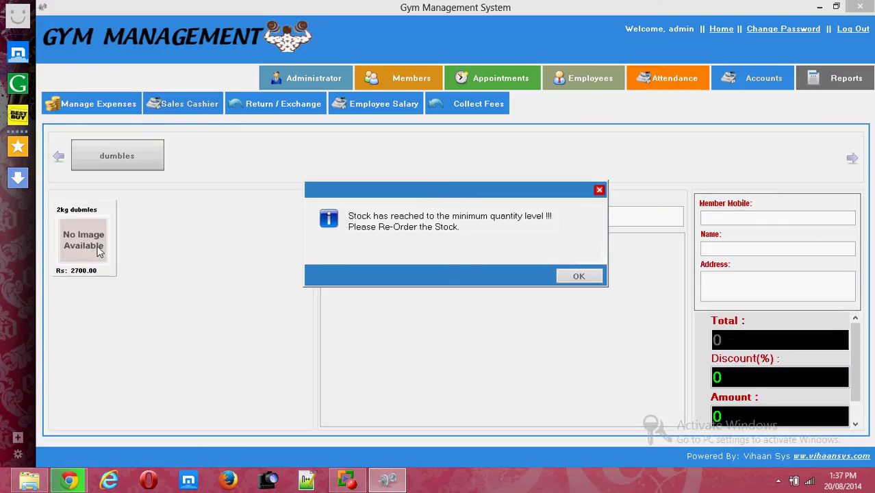
pyautogui.click(578, 276)
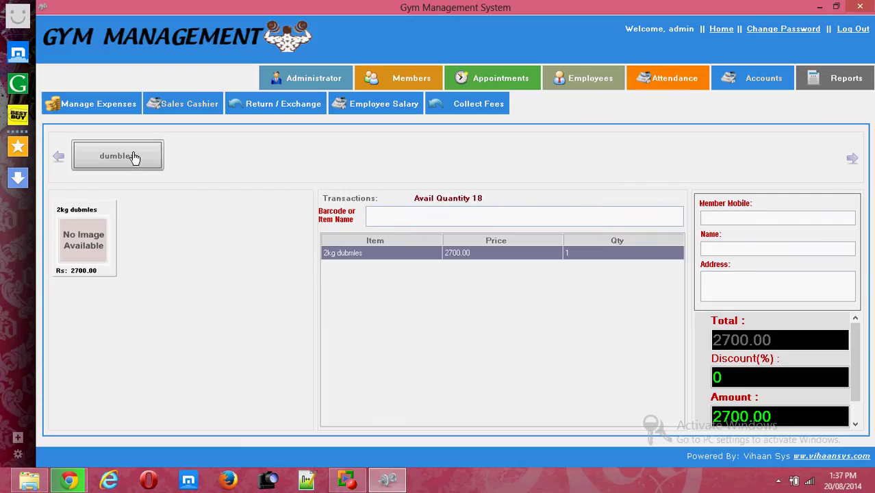
pyautogui.click(99, 226)
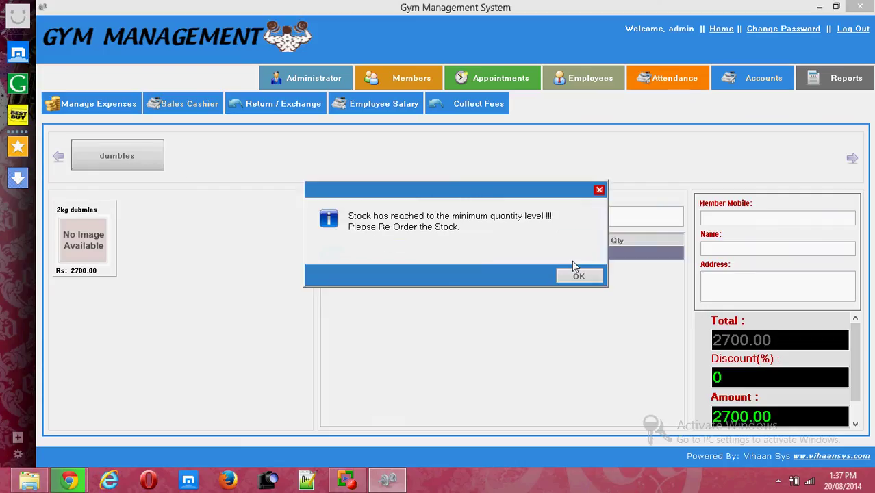
pyautogui.click(577, 276)
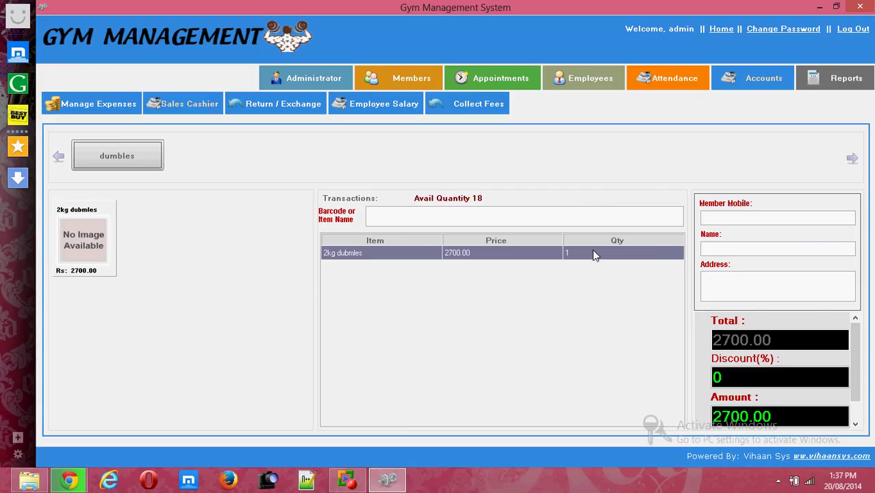
pyautogui.click(594, 255)
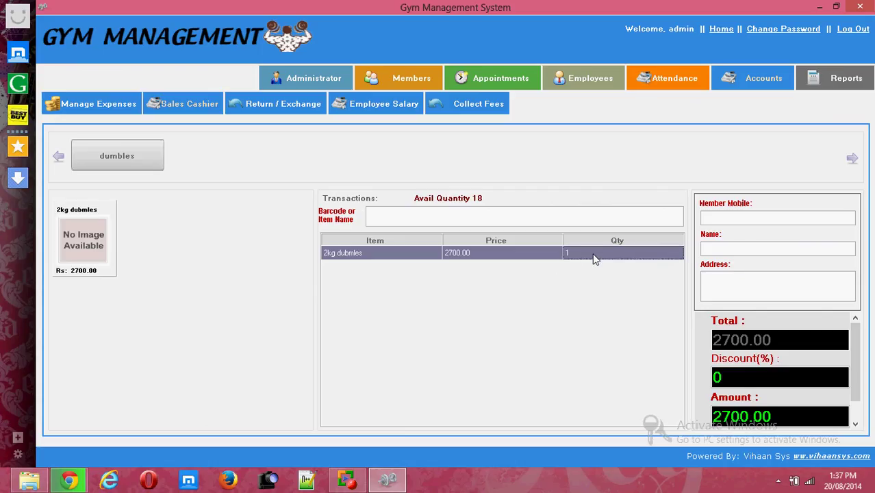
pyautogui.write('2')
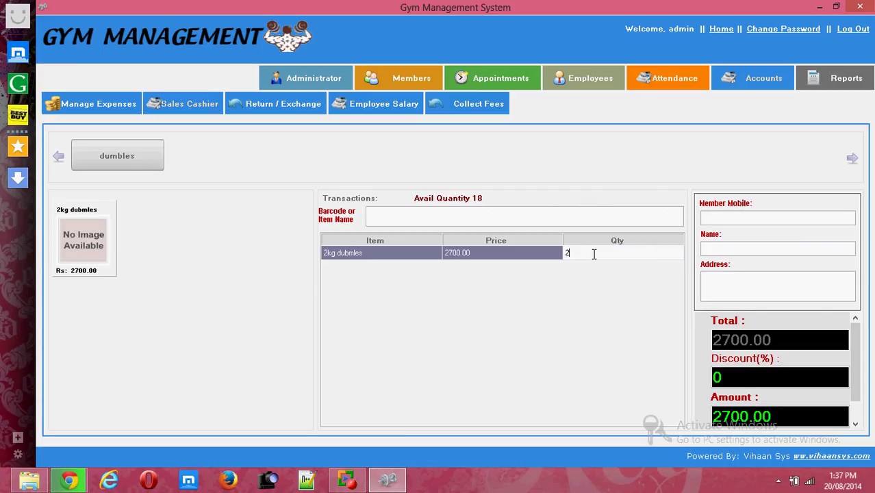
pyautogui.click(733, 219)
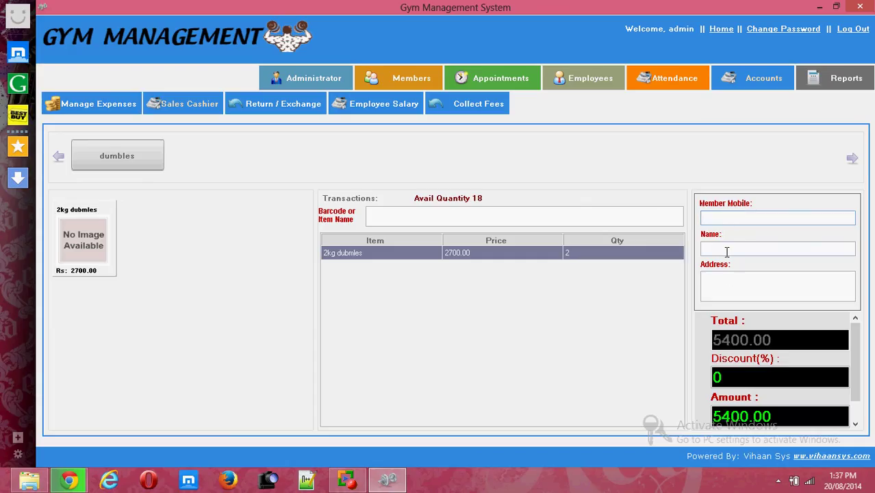
# Enter the customer's name and attempt to pay for the sale.
pyautogui.click(726, 251)
pyautogui.write('rahul')
pyautogui.click(726, 283)
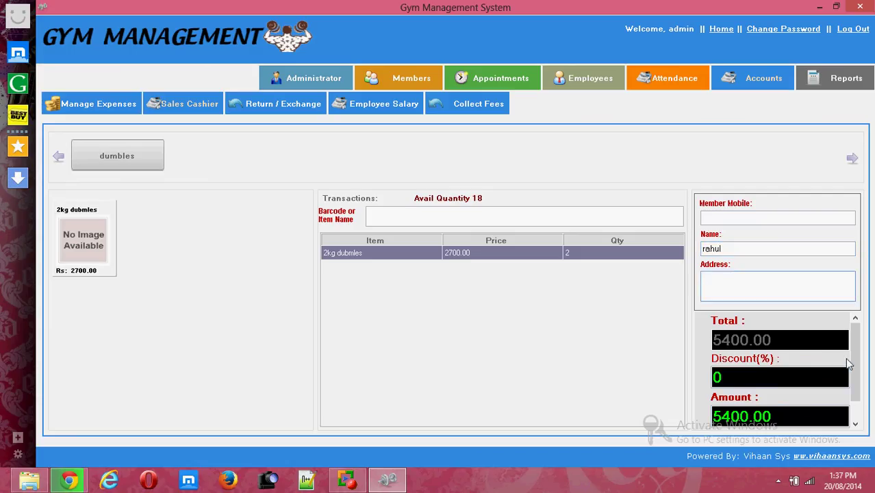
pyautogui.moveTo(856, 366); pyautogui.dragTo(856, 380)
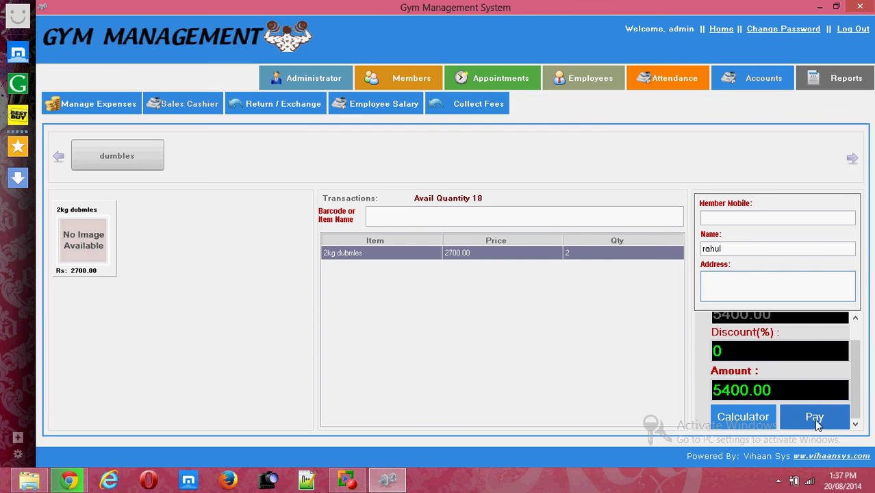
pyautogui.click(813, 417)
pyautogui.press('super')
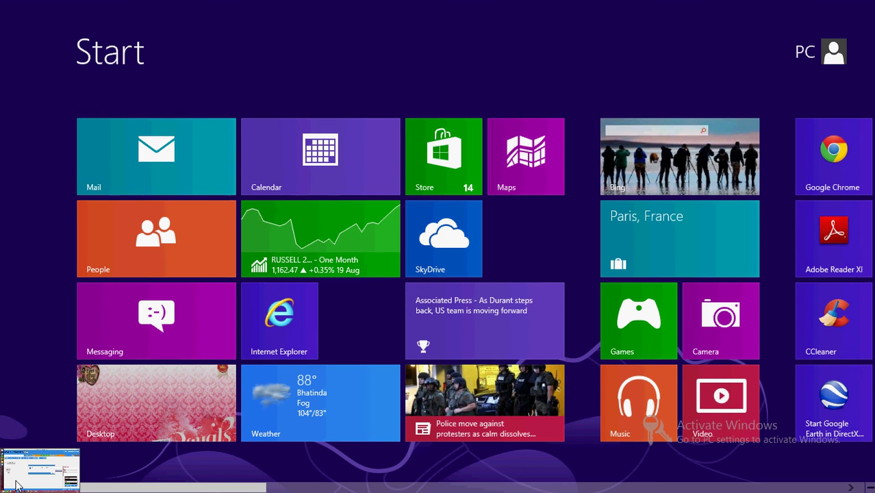
pyautogui.click(10, 483)
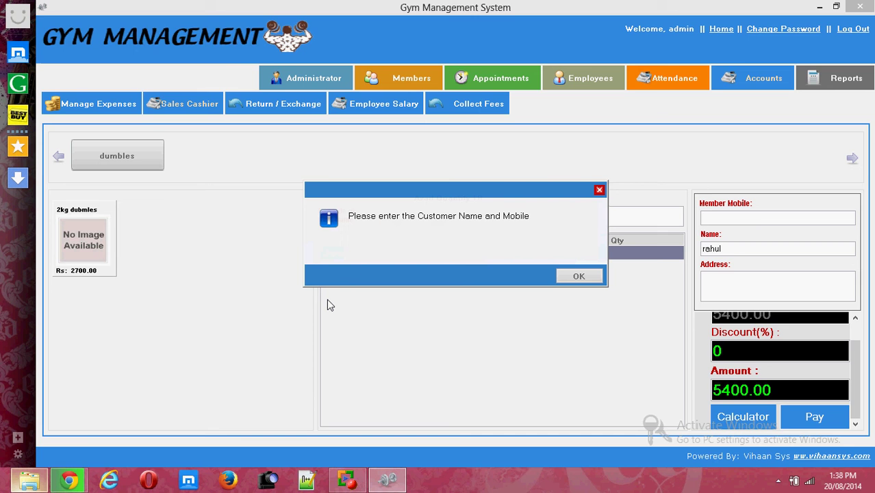
# Pick the registered member's mobile number from autocomplete and pay, generating the bill.
pyautogui.click(594, 275)
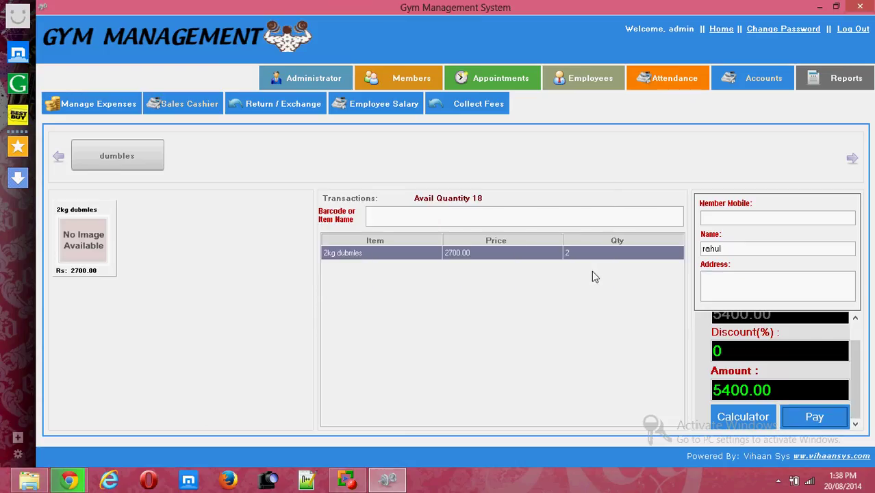
pyautogui.click(421, 213)
pyautogui.click(736, 217)
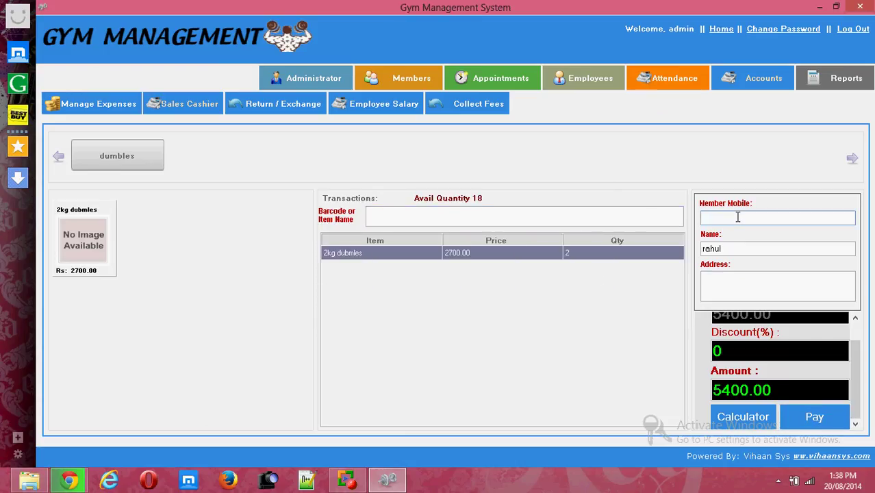
pyautogui.write('9')
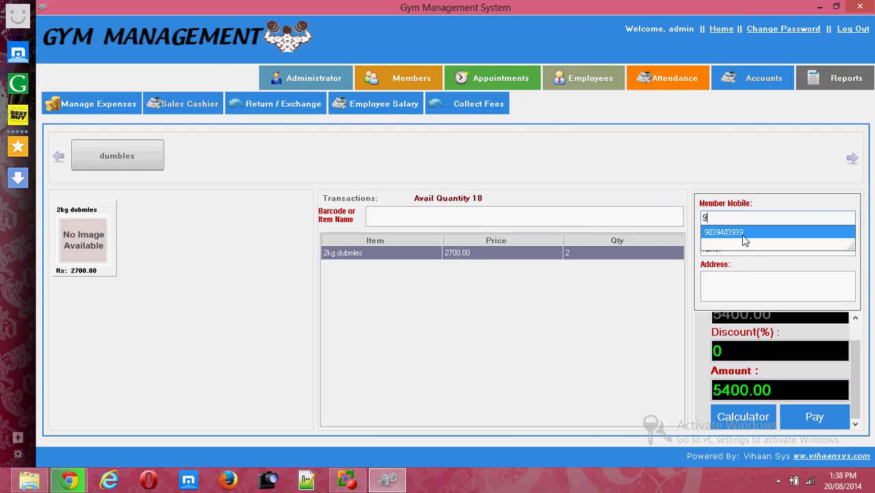
pyautogui.click(742, 235)
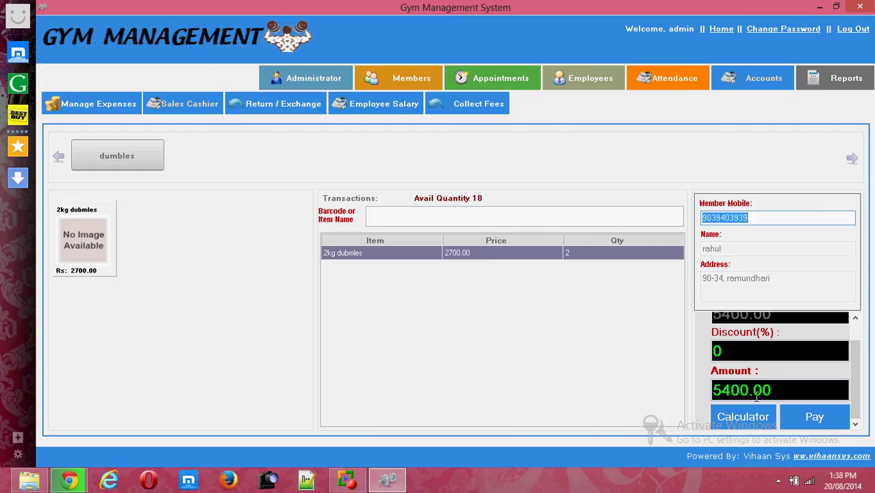
pyautogui.click(816, 419)
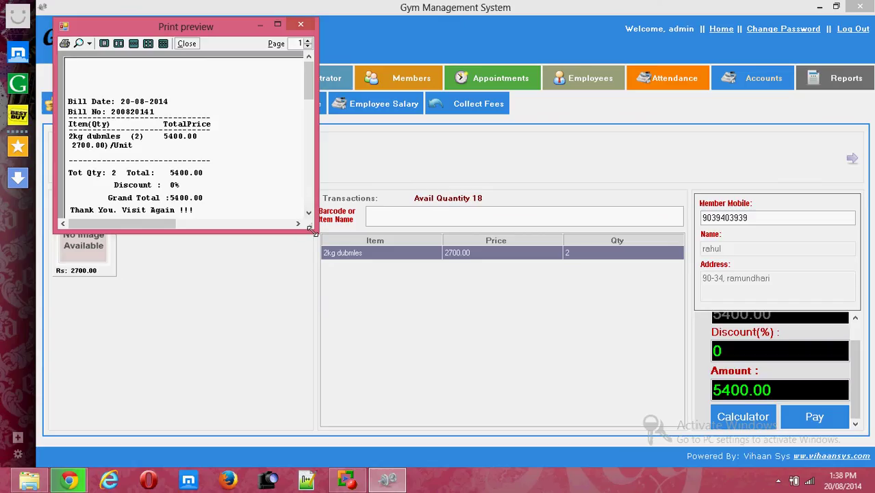
# Enlarge and close the bill preview, then acknowledge the successful transaction.
pyautogui.moveTo(315, 231); pyautogui.dragTo(329, 272)
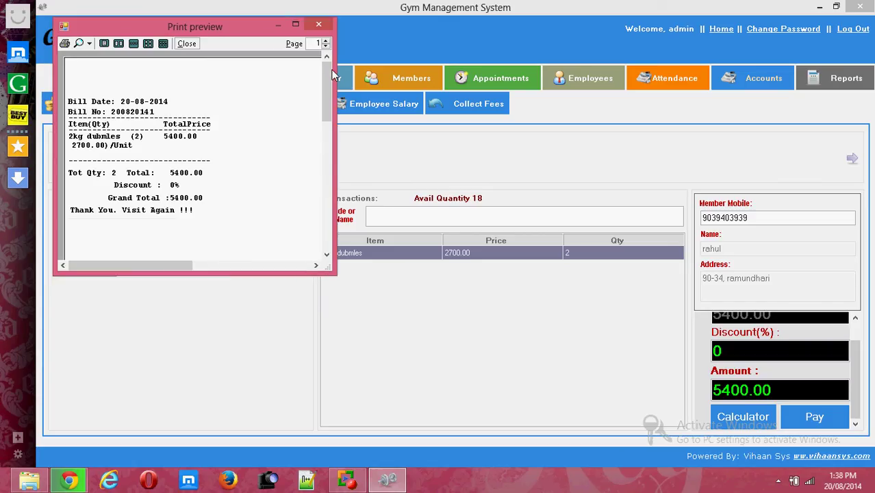
pyautogui.click(324, 27)
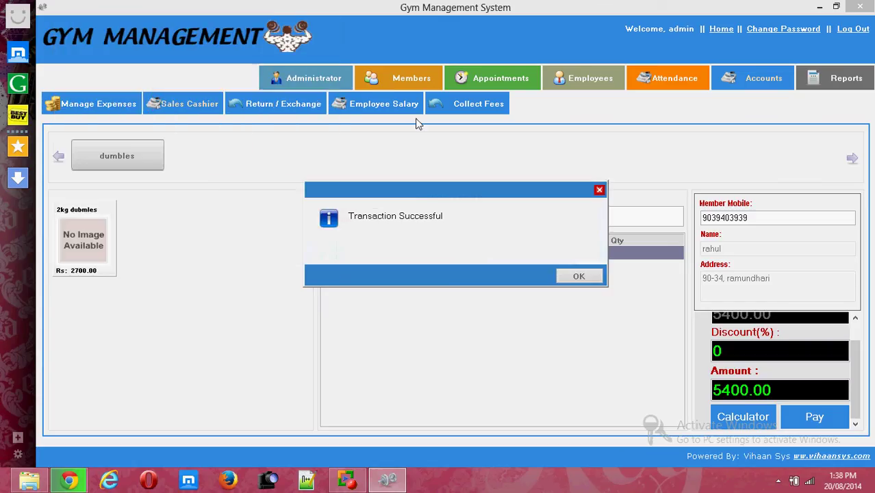
pyautogui.click(580, 276)
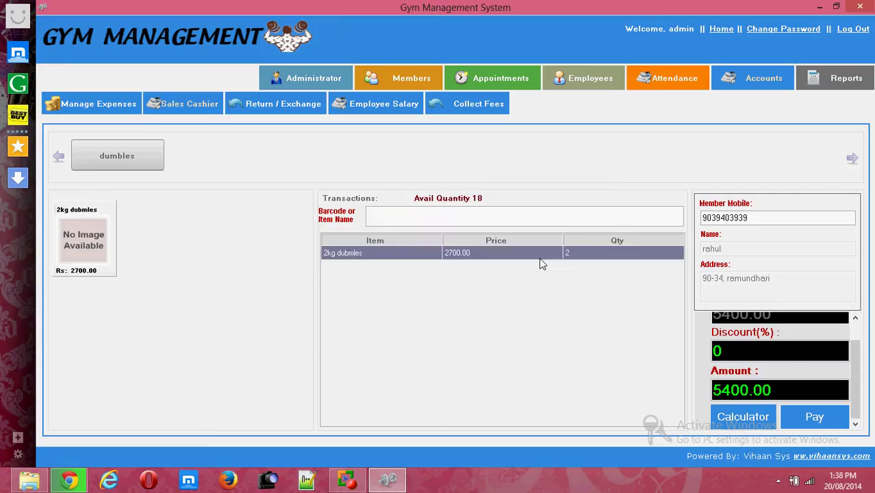
# Look up bill 200820141 and add its 2kg dubmles row to the refund list.
pyautogui.click(306, 110)
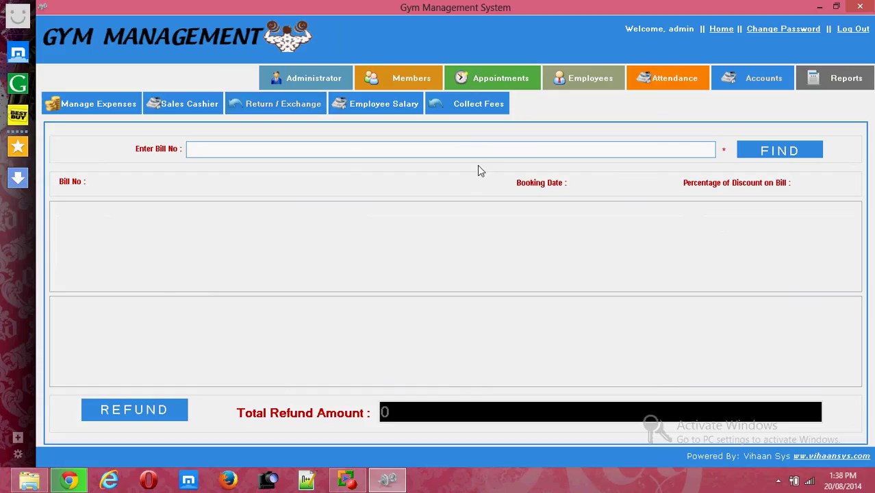
pyautogui.write('2')
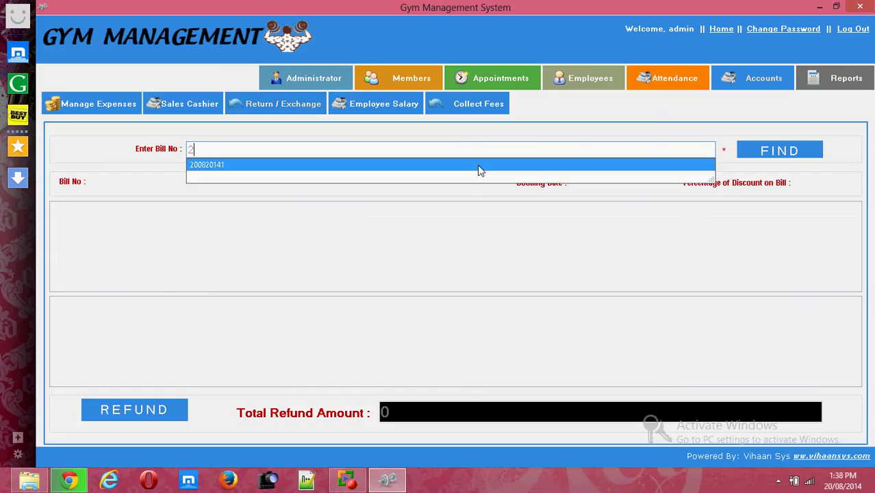
pyautogui.click(478, 165)
pyautogui.click(762, 158)
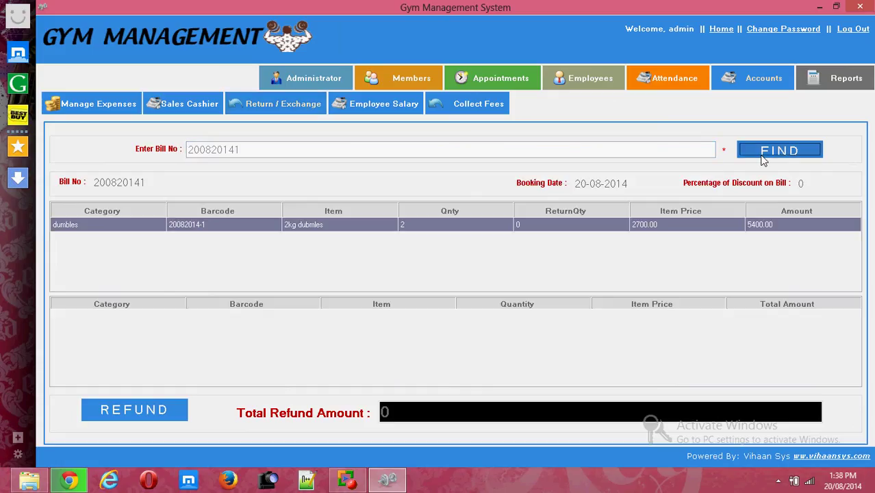
pyautogui.click(545, 225)
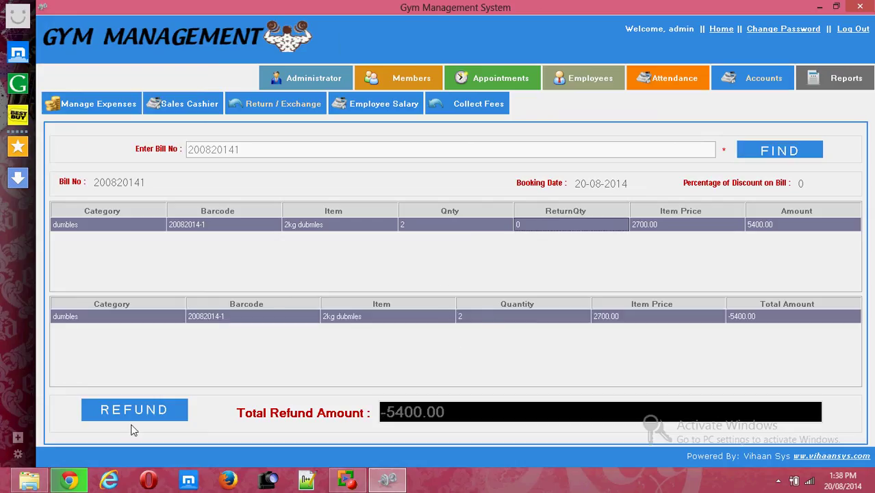
# Set the return quantity to 1 and process the 2700.00 refund.
pyautogui.doubleClick(503, 321)
pyautogui.press('BackSpace')
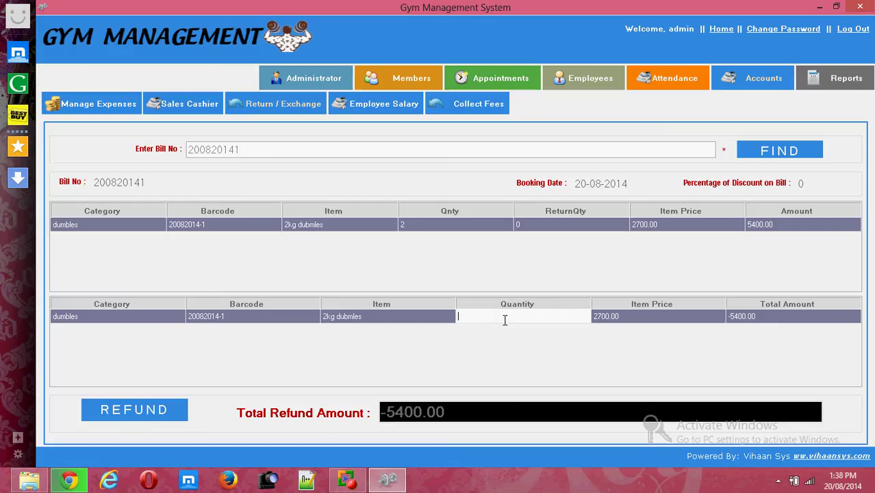
pyautogui.write('0.5')
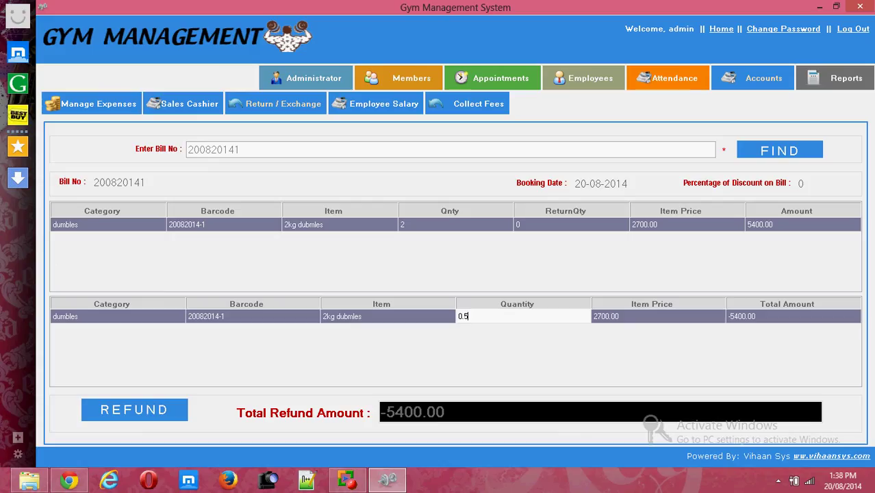
pyautogui.press('BackSpace')
pyautogui.press('BackSpace')
pyautogui.press('BackSpace')
pyautogui.write('1')
pyautogui.click(152, 417)
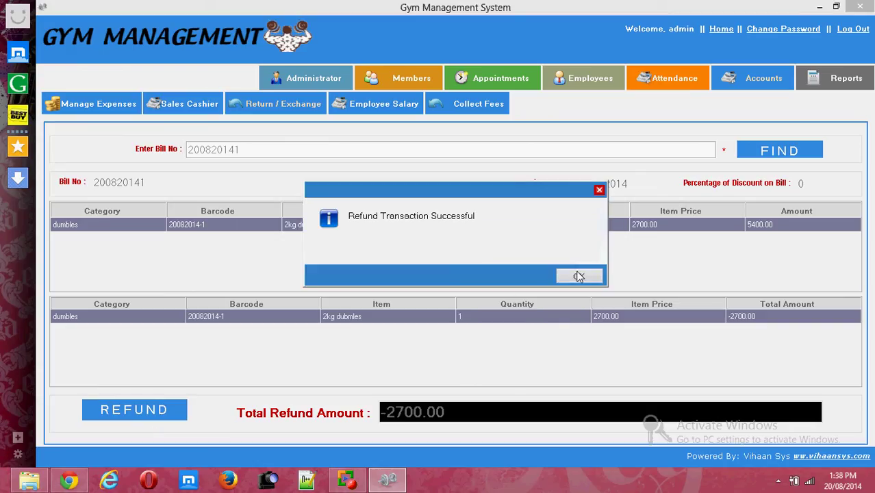
pyautogui.click(578, 276)
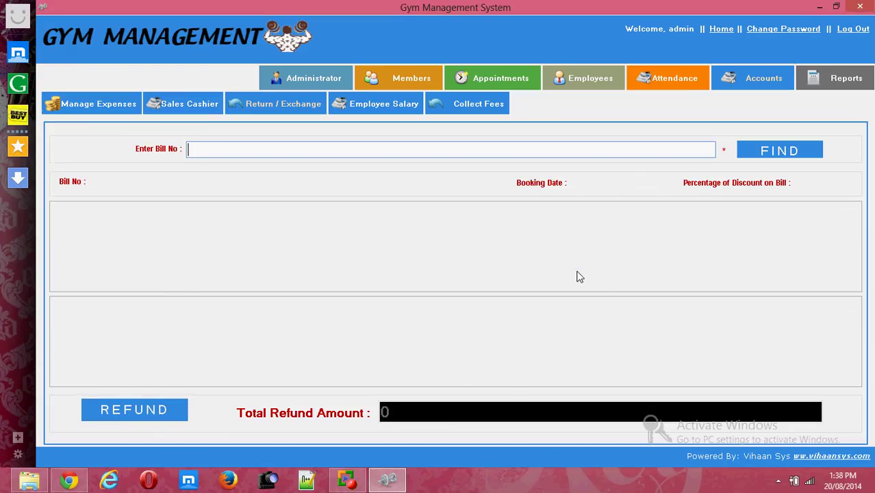
# Pay employee no. 1's Aug 2014 salary with a 2000 deduction, totalling 18000.00.
pyautogui.click(373, 108)
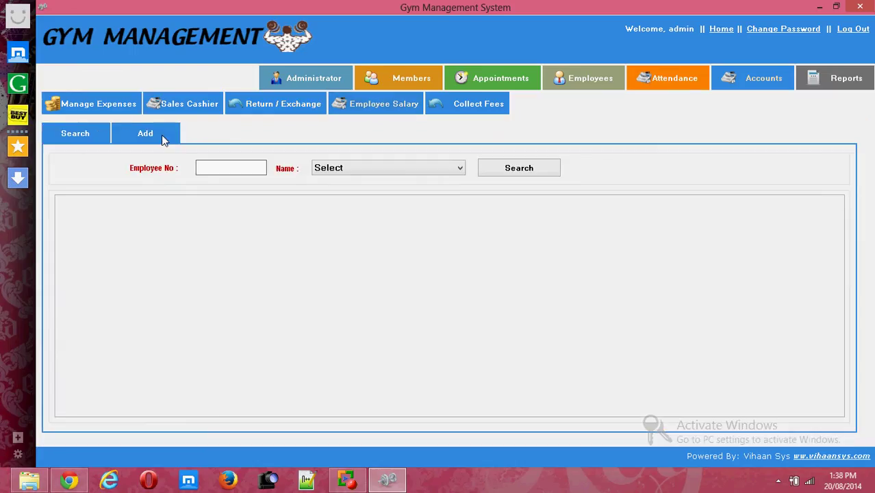
pyautogui.click(152, 134)
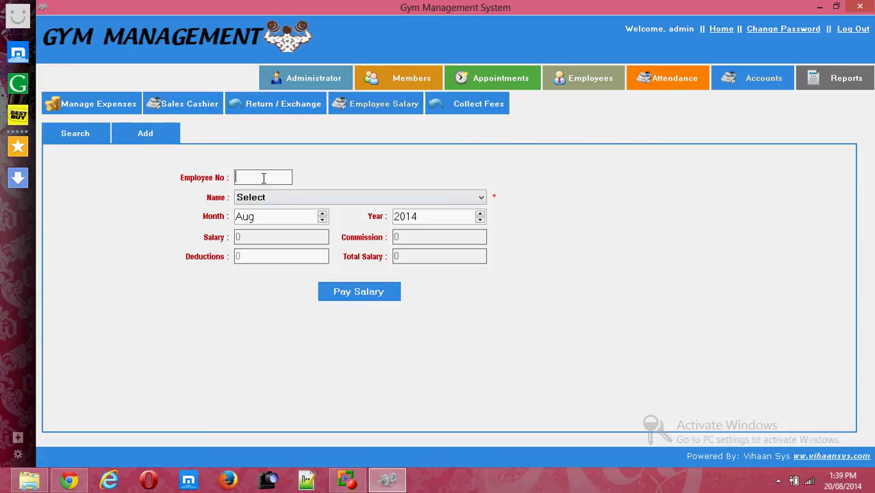
pyautogui.write('1')
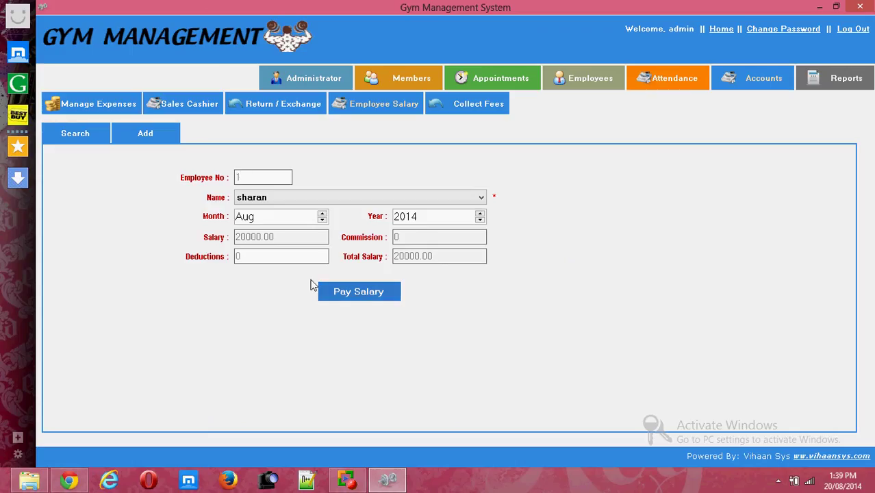
pyautogui.click(290, 256)
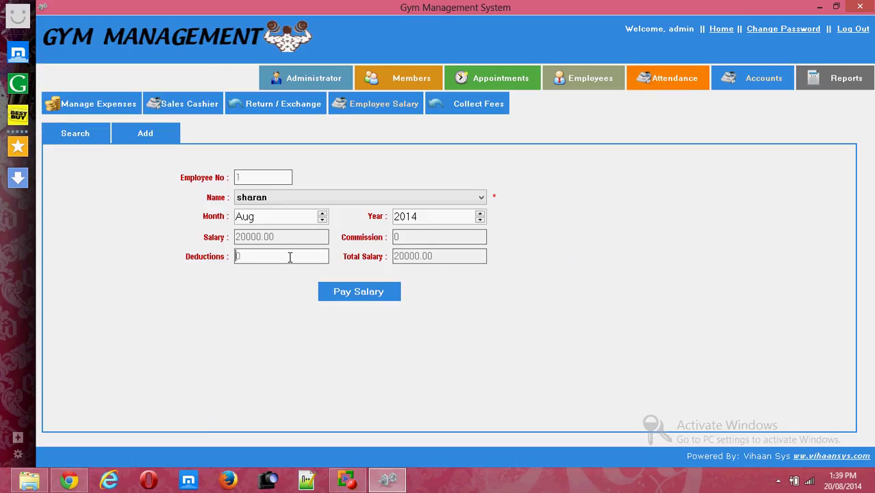
pyautogui.press('BackSpace')
pyautogui.write('2000')
pyautogui.click(357, 297)
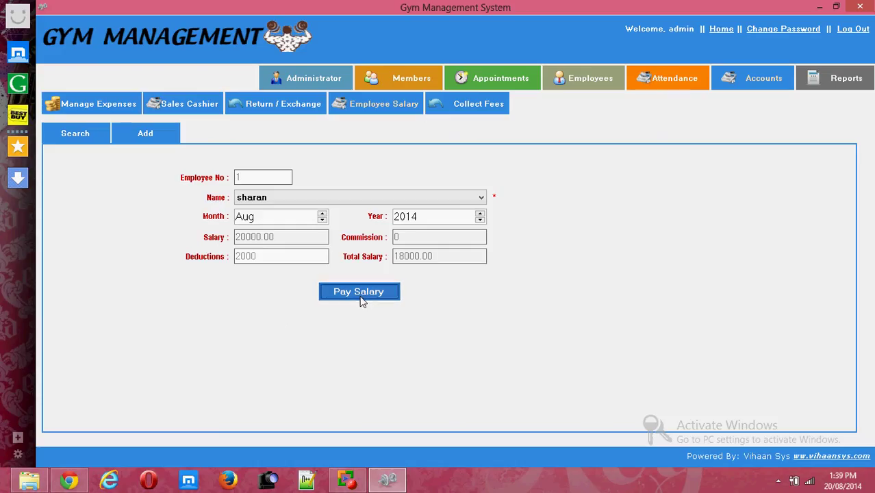
pyautogui.click(578, 275)
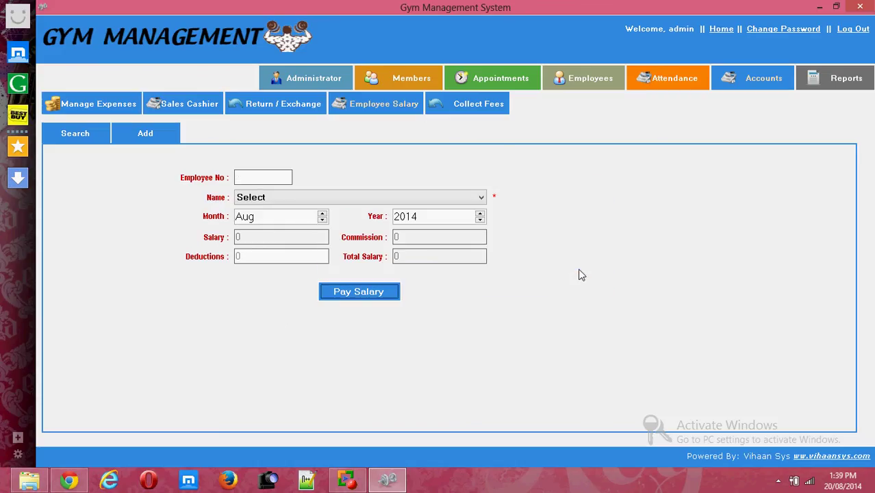
# Look up the member by mobile number in Collect Fees and load their due fees.
pyautogui.click(467, 104)
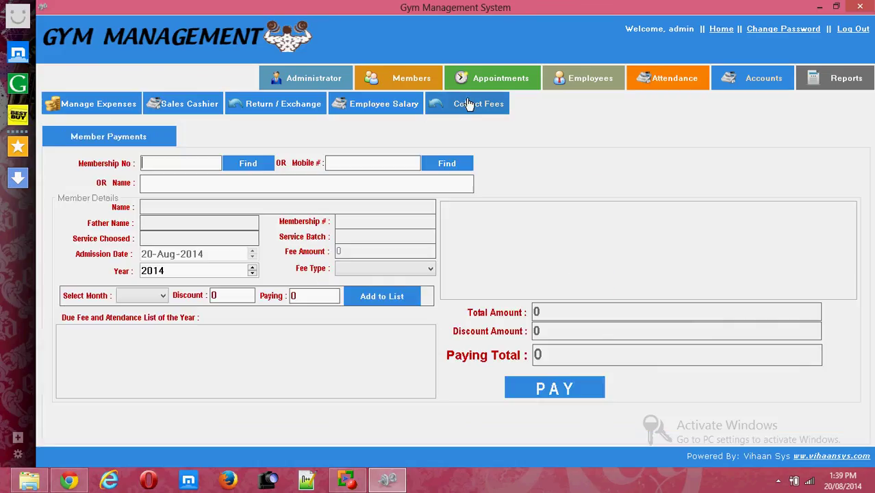
pyautogui.click(177, 169)
pyautogui.write('1')
pyautogui.click(351, 159)
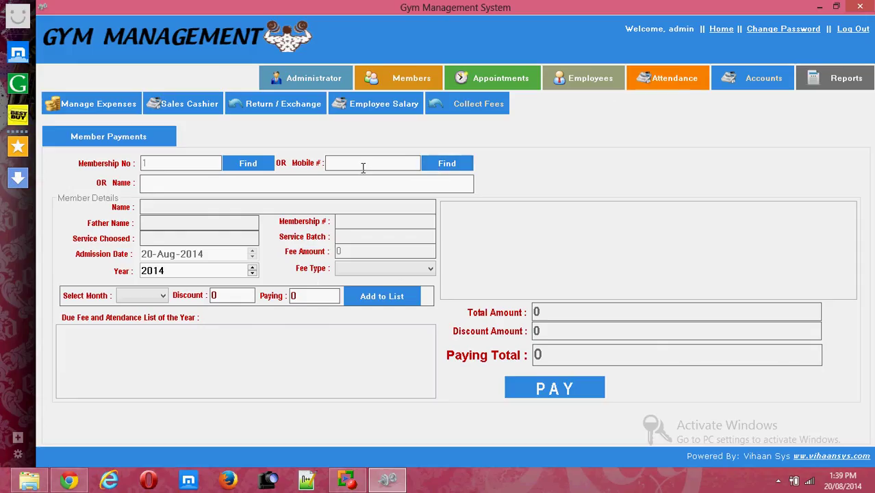
pyautogui.click(449, 164)
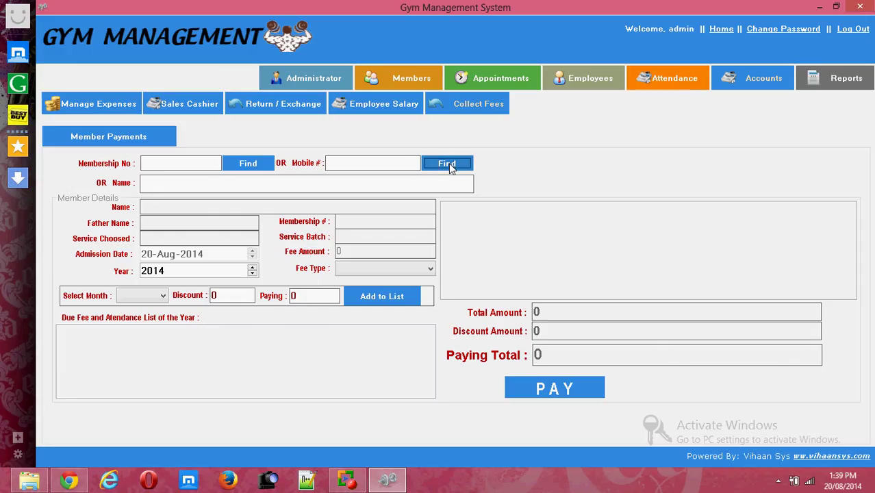
pyautogui.click(390, 164)
pyautogui.write('9')
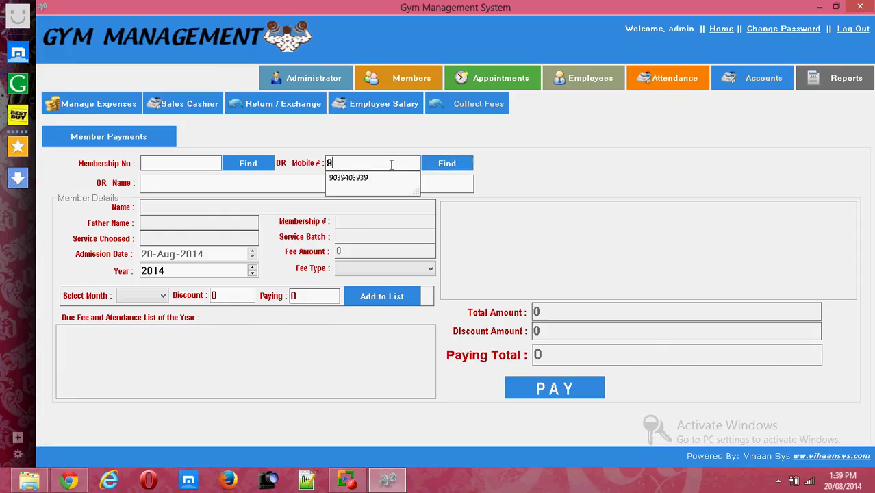
pyautogui.press('Down')
pyautogui.press('Return')
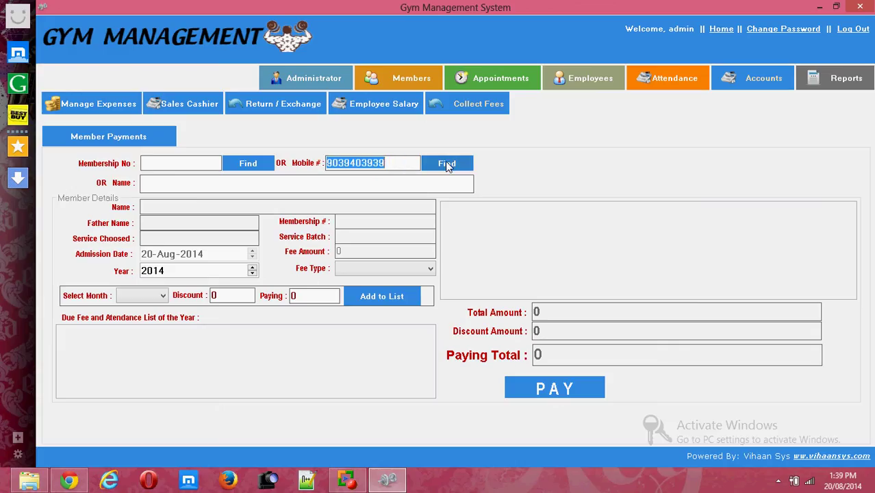
pyautogui.click(446, 165)
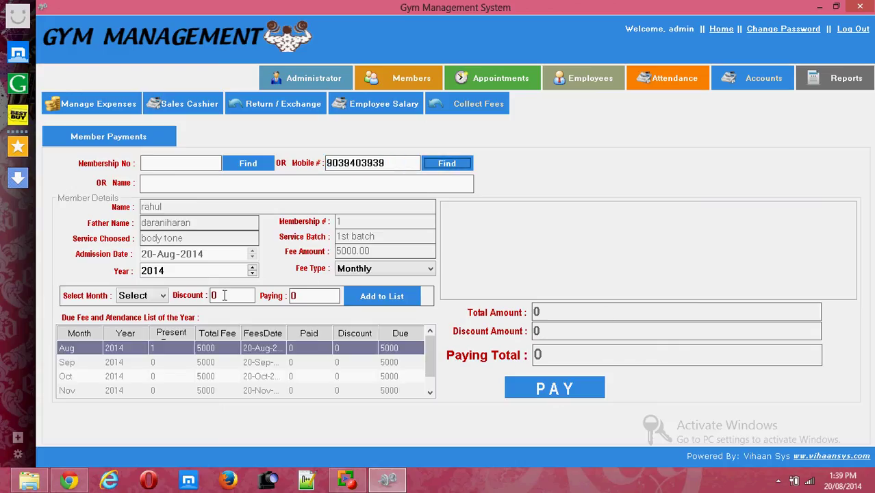
# Select Aug as the fee month with a 200 discount.
pyautogui.click(152, 295)
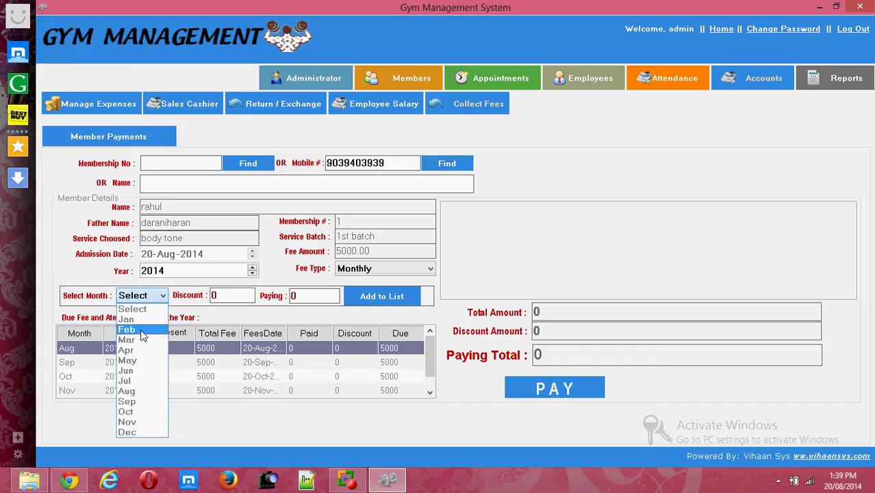
pyautogui.click(143, 382)
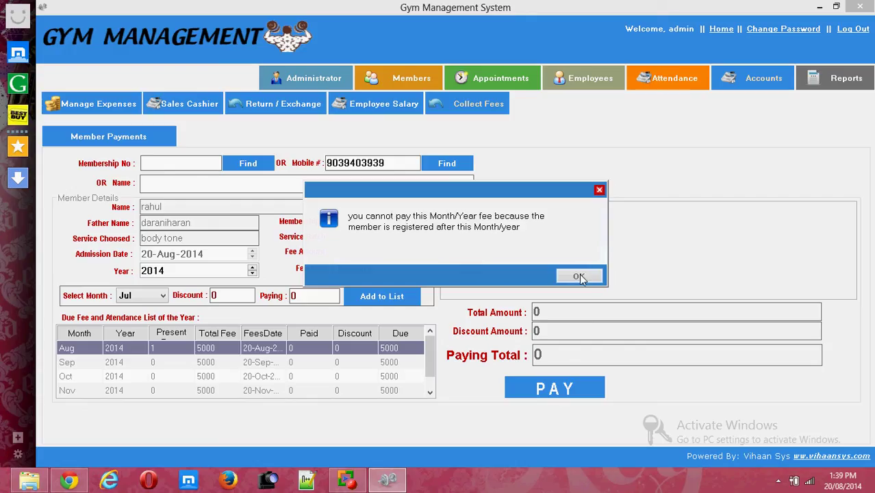
pyautogui.click(579, 275)
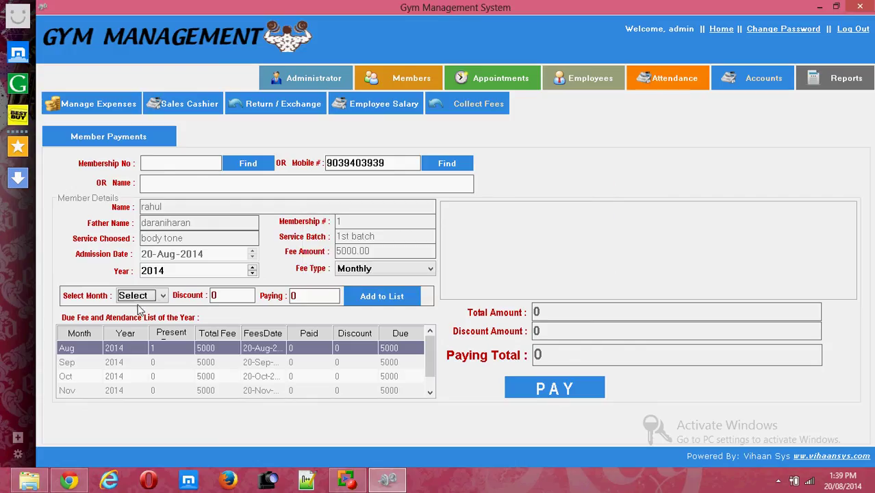
pyautogui.click(161, 296)
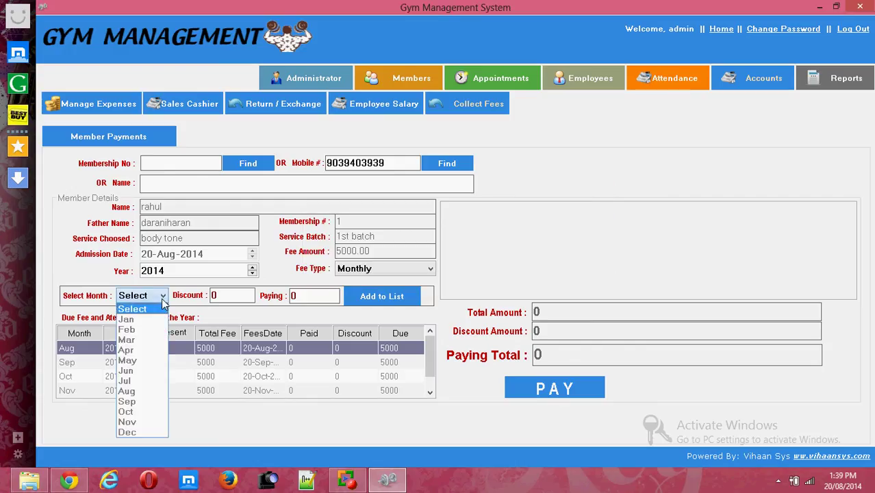
pyautogui.click(128, 391)
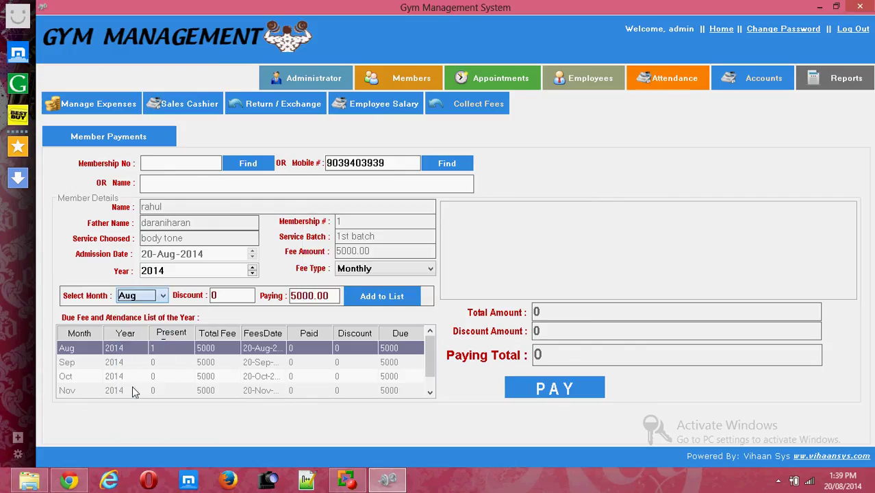
pyautogui.click(232, 295)
pyautogui.press('BackSpace')
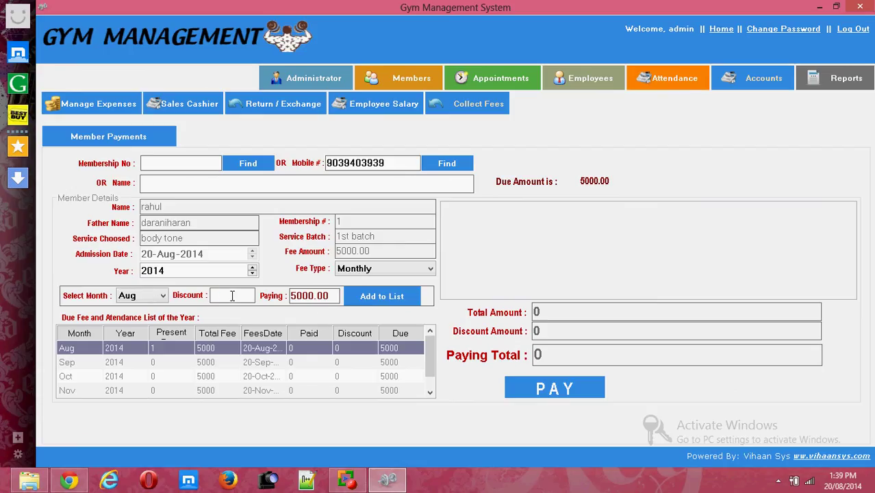
pyautogui.write('200')
# Add the Aug fee row and pay 4800.00, bringing up the receipt preview.
pyautogui.click(557, 389)
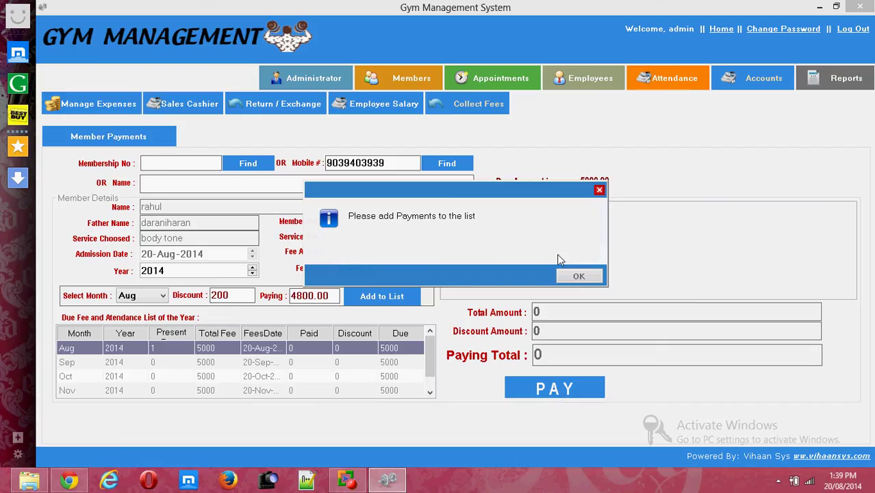
pyautogui.click(570, 274)
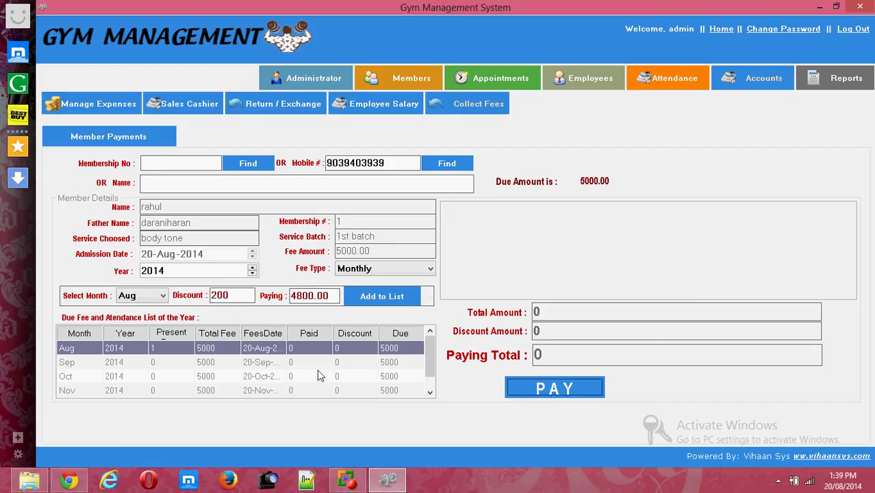
pyautogui.click(214, 349)
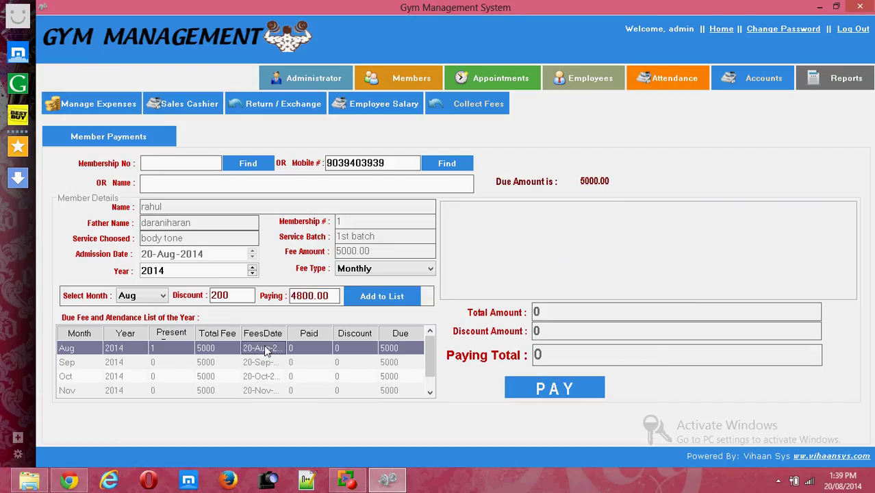
pyautogui.click(310, 354)
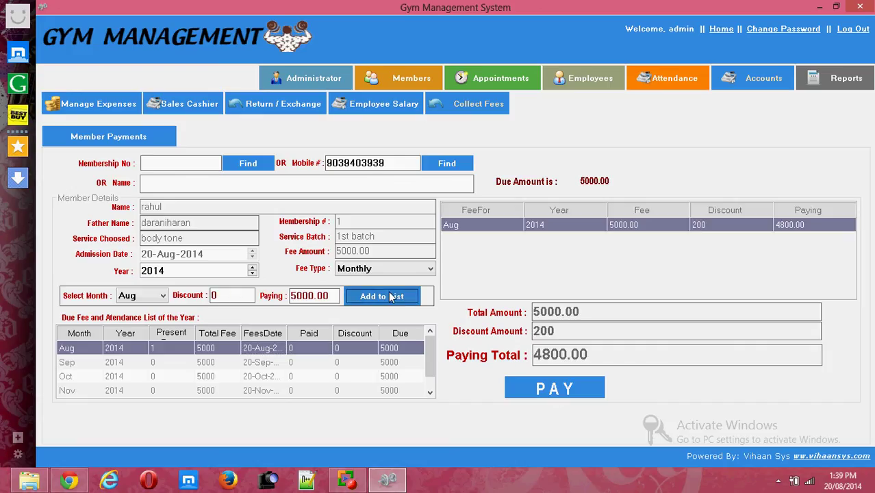
pyautogui.click(552, 390)
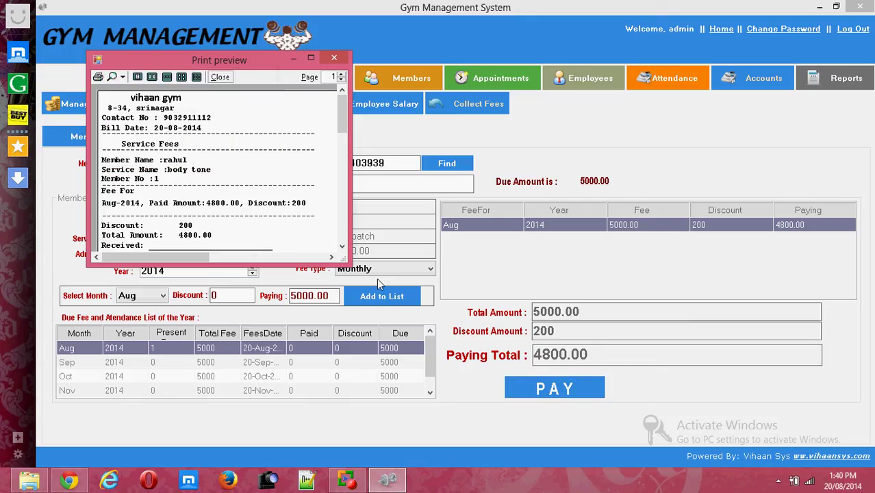
# Enlarge and close the receipt preview, then acknowledge the payment success message.
pyautogui.moveTo(342, 258); pyautogui.dragTo(358, 317)
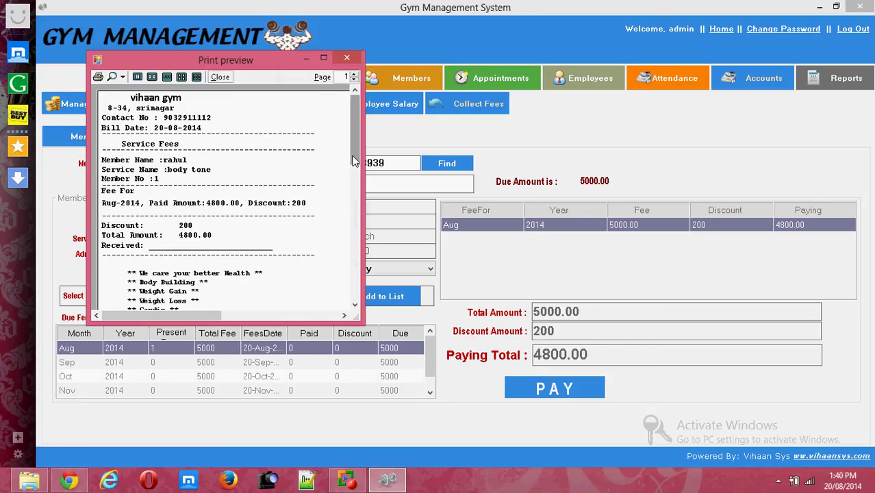
pyautogui.moveTo(354, 156); pyautogui.dragTo(363, 191)
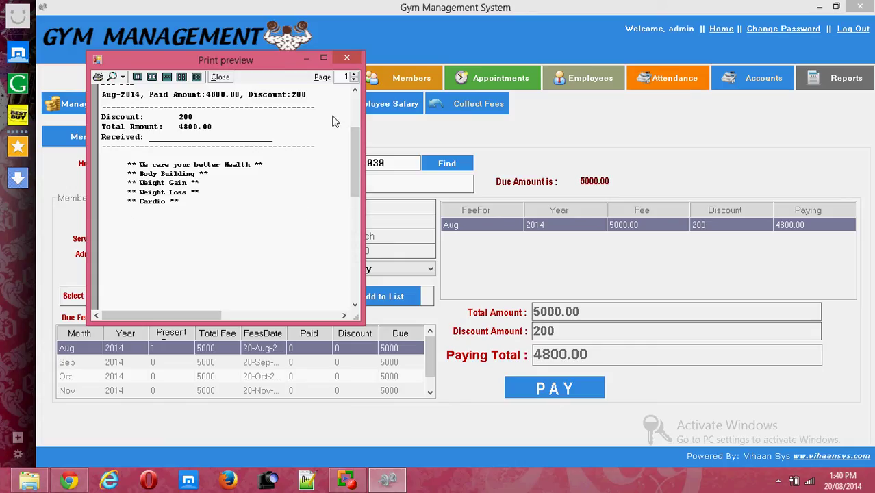
pyautogui.click(348, 58)
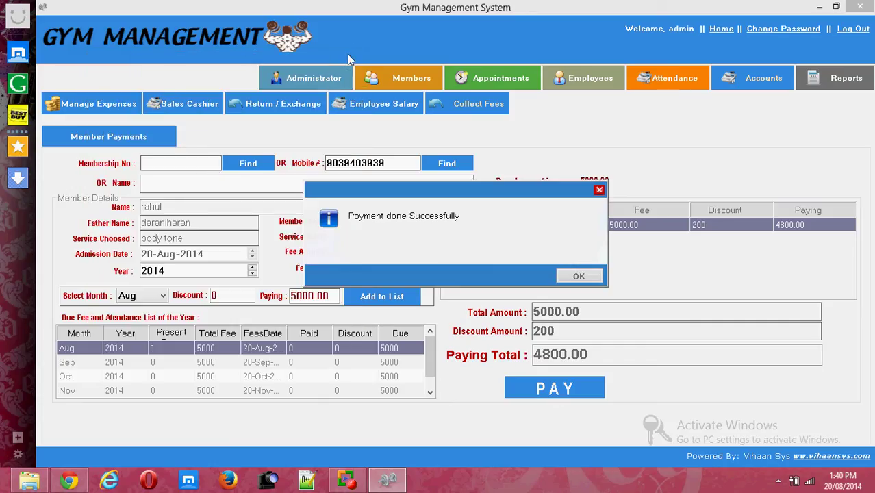
pyautogui.click(578, 276)
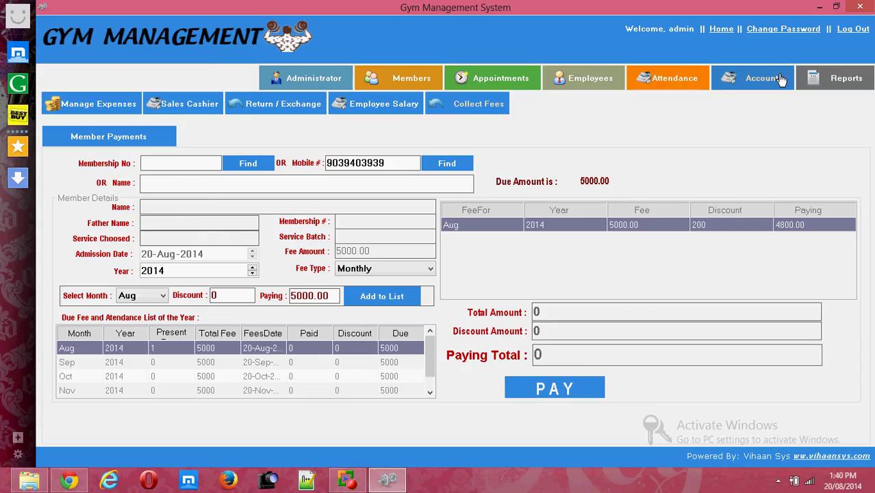
# Run the 20-Aug-2014 sales billing summary (total 2700) and export it as PDF.
pyautogui.click(827, 82)
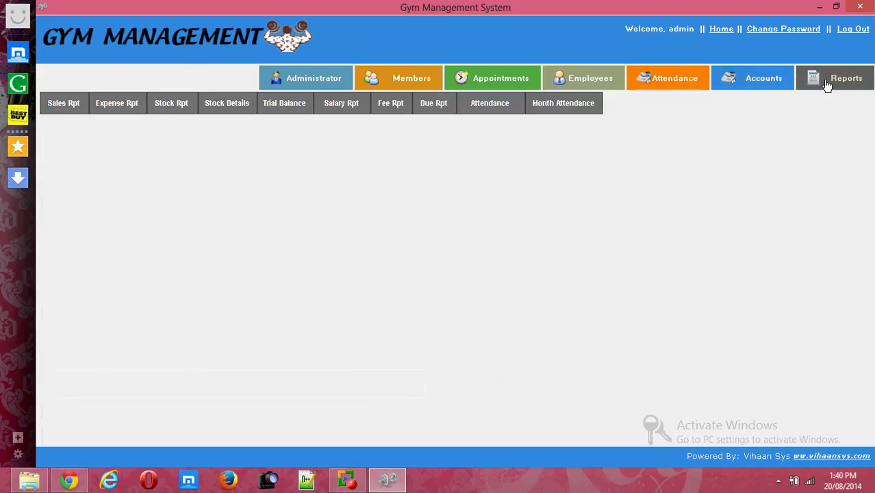
pyautogui.click(68, 107)
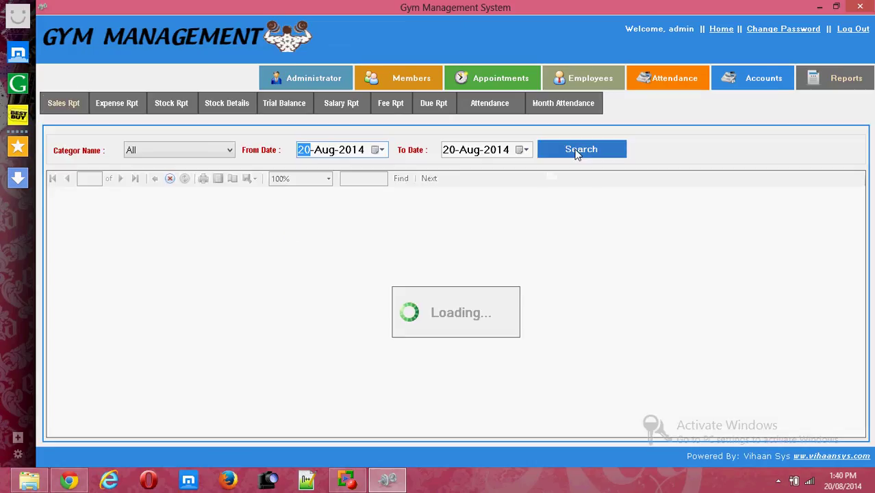
pyautogui.click(577, 152)
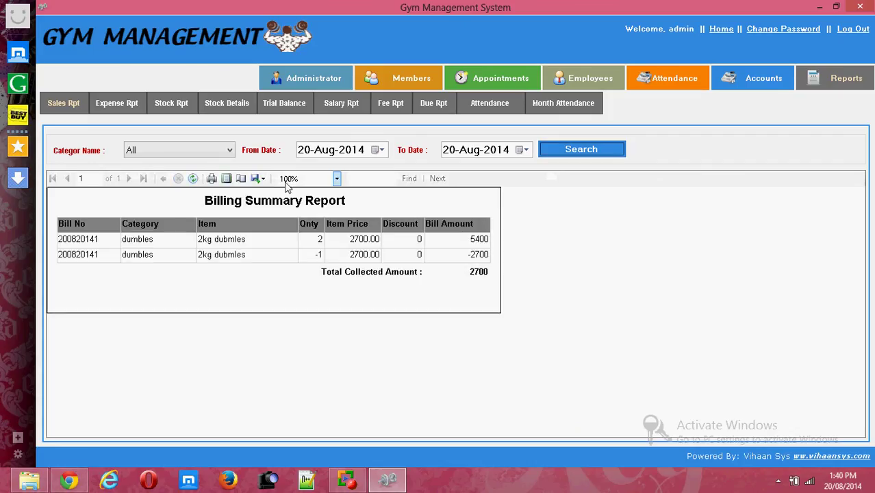
pyautogui.click(256, 179)
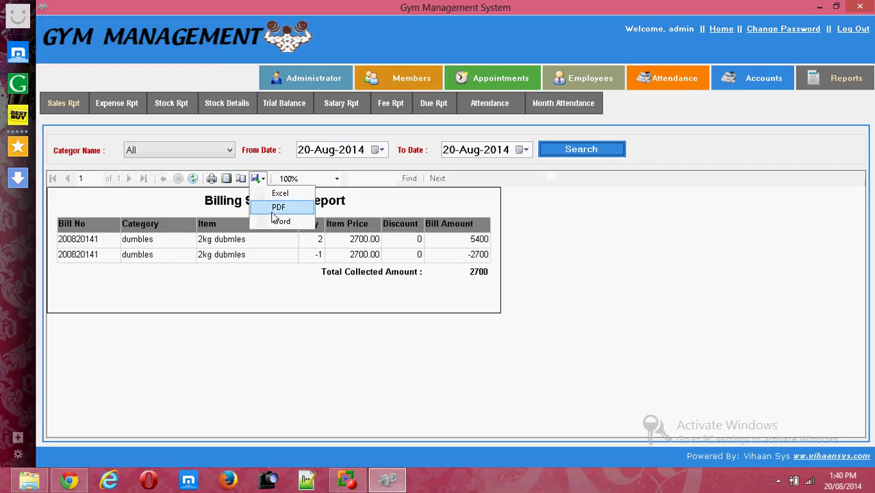
pyautogui.click(277, 208)
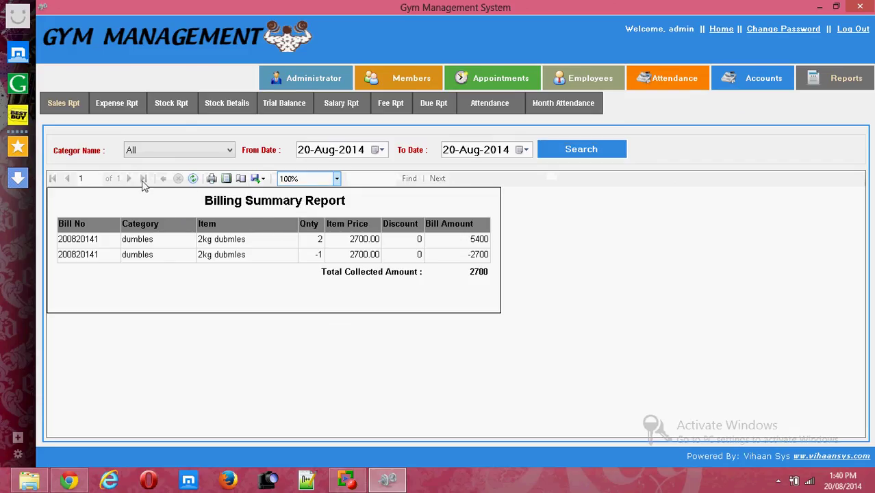
# Show the expense report with the start date moved back to 01-Apr-2014.
pyautogui.click(116, 103)
pyautogui.click(590, 150)
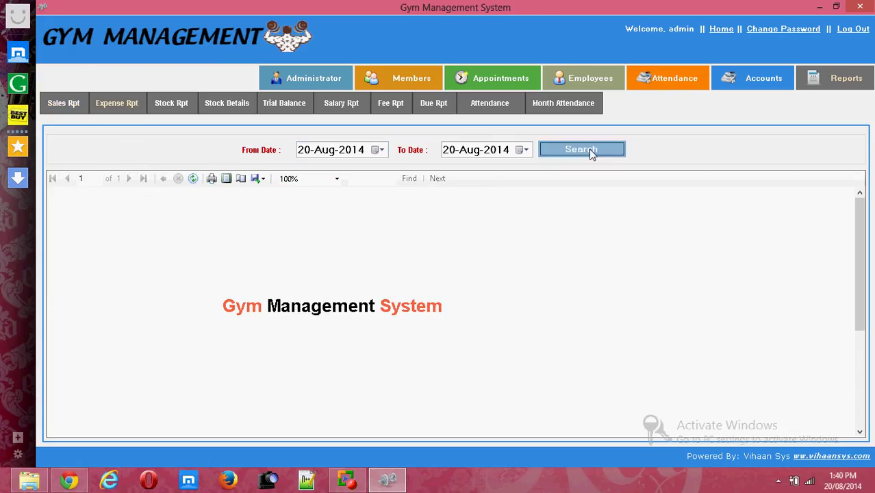
pyautogui.click(378, 149)
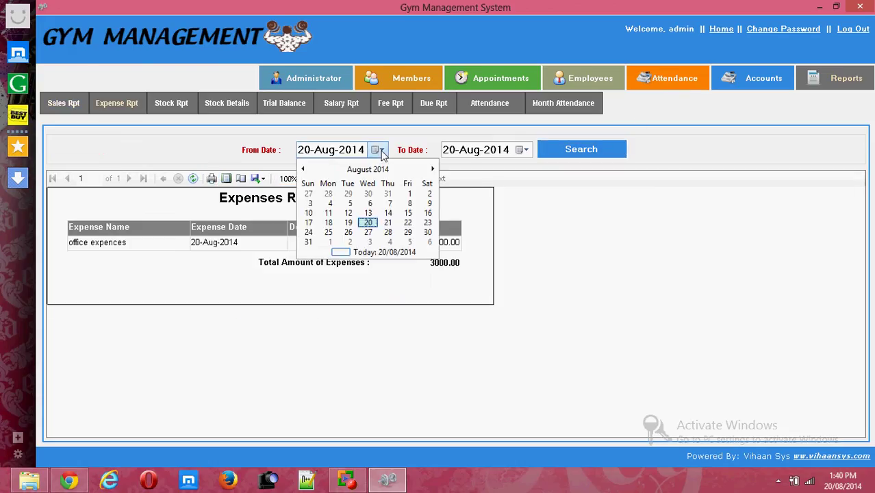
pyautogui.click(303, 169)
pyautogui.click(303, 169)
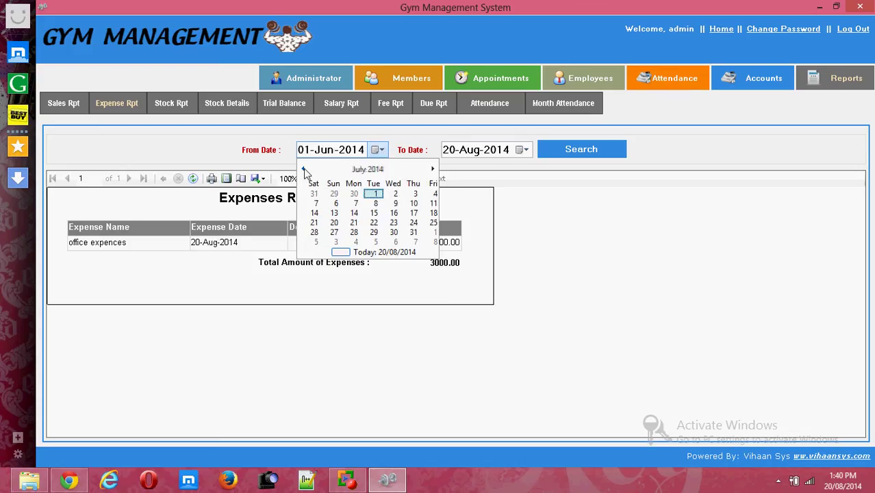
pyautogui.click(303, 169)
pyautogui.click(303, 169)
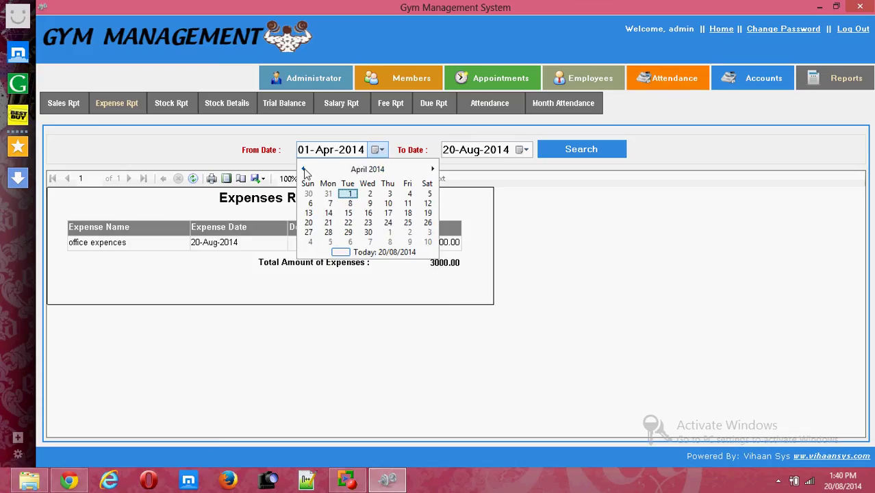
pyautogui.click(604, 175)
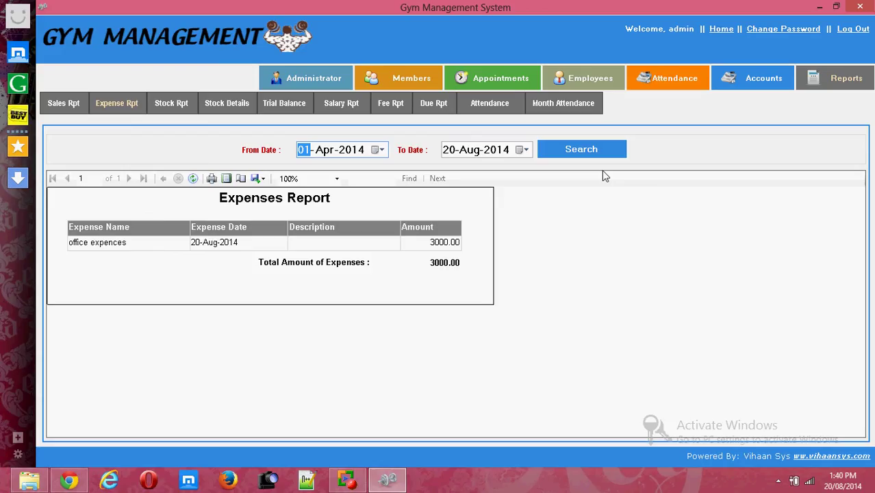
# View the stock history report for 20-Aug-2014, then the stock details report.
pyautogui.click(169, 108)
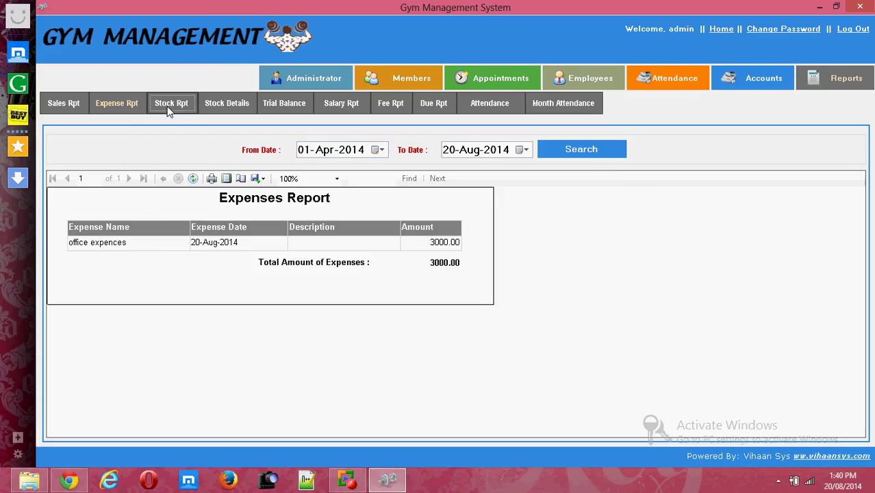
pyautogui.click(379, 149)
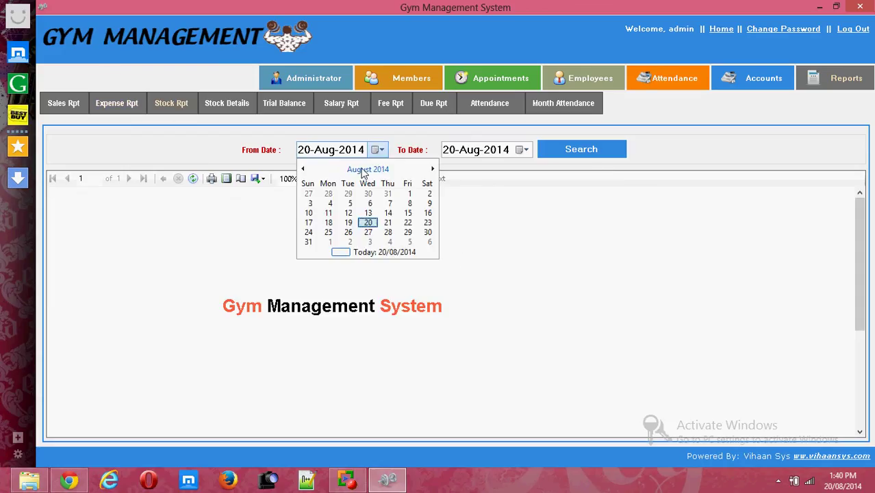
pyautogui.click(607, 148)
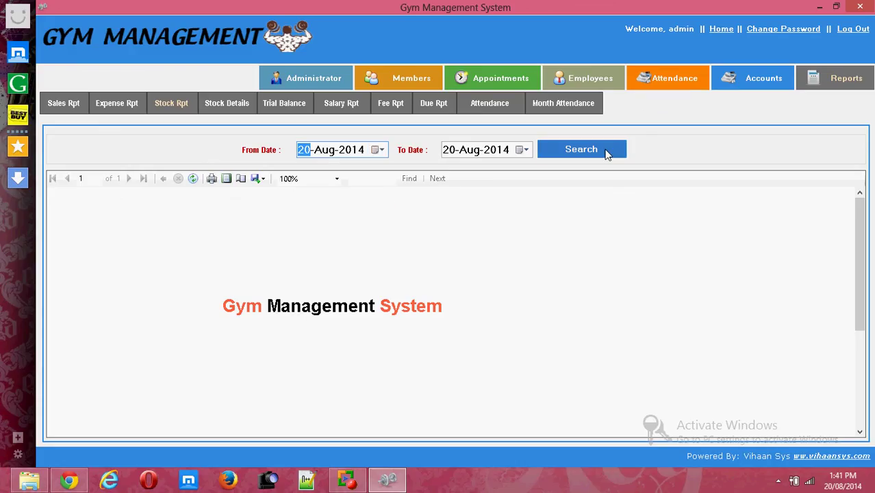
pyautogui.click(606, 152)
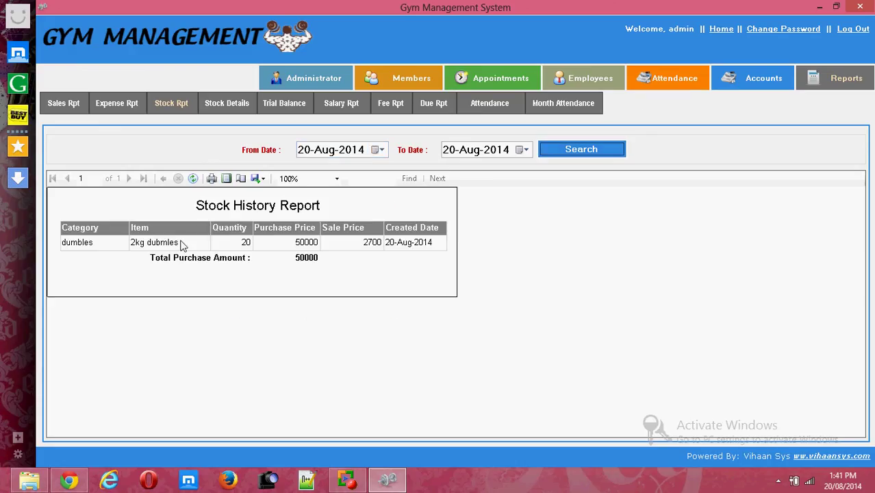
pyautogui.click(240, 108)
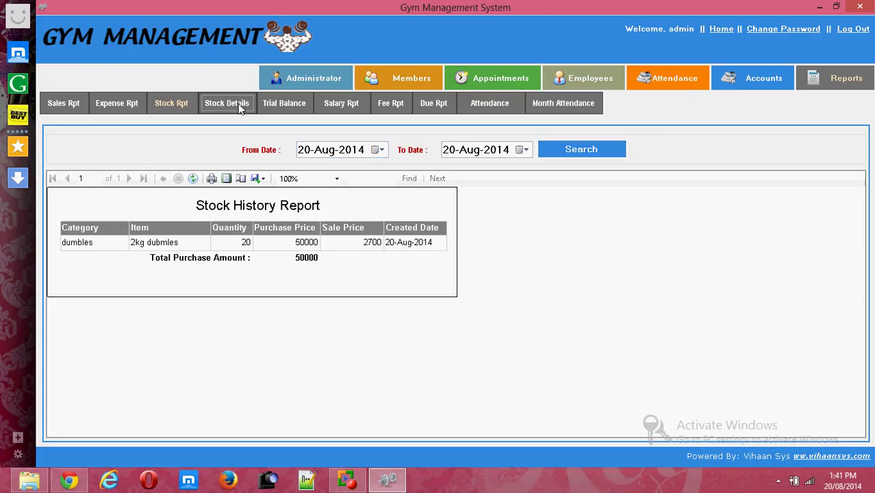
pyautogui.click(290, 102)
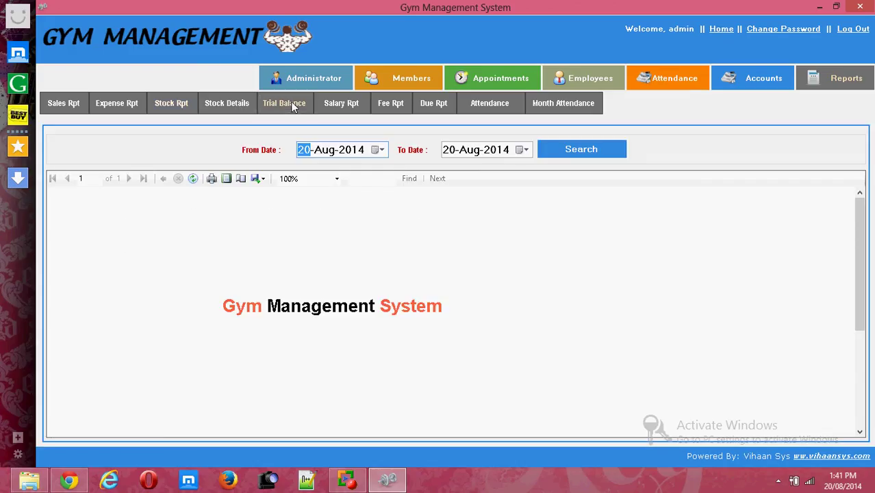
# Run the trial balance report, then load the employees salary report.
pyautogui.click(583, 152)
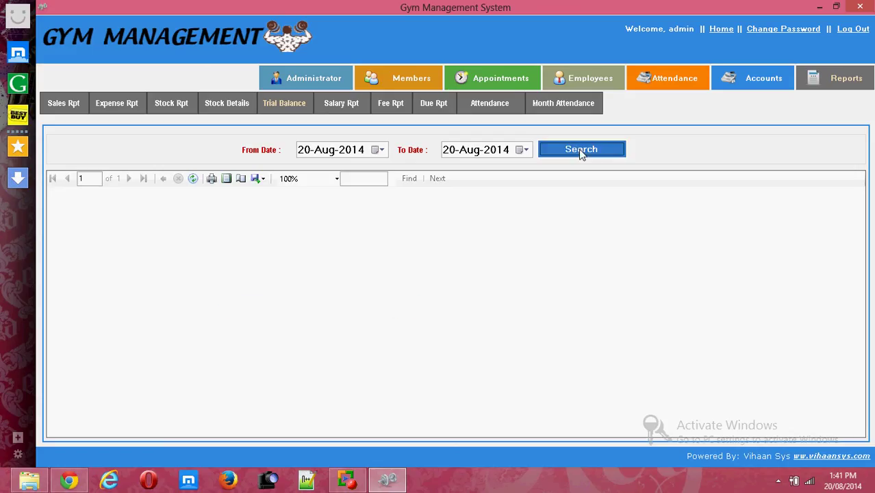
pyautogui.click(393, 104)
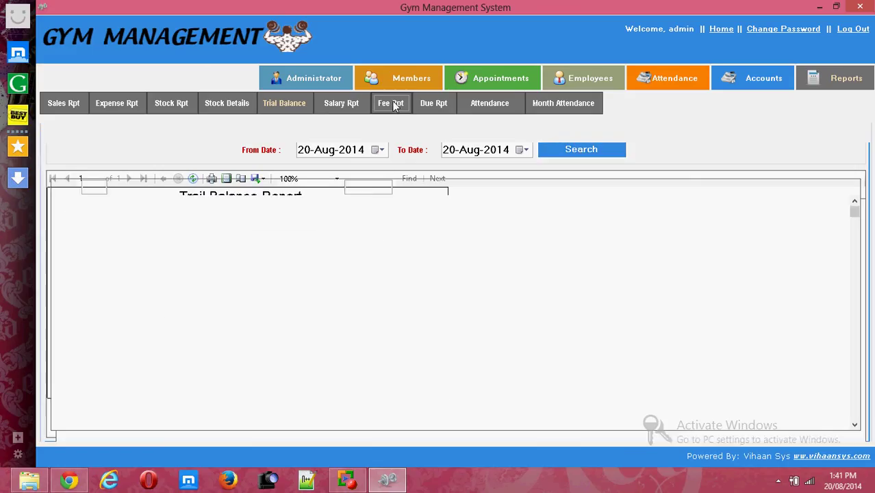
pyautogui.click(357, 101)
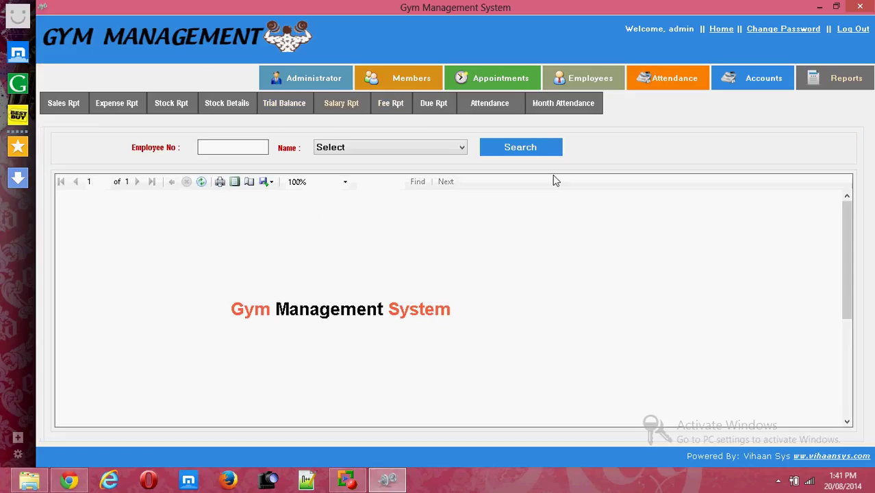
pyautogui.click(522, 148)
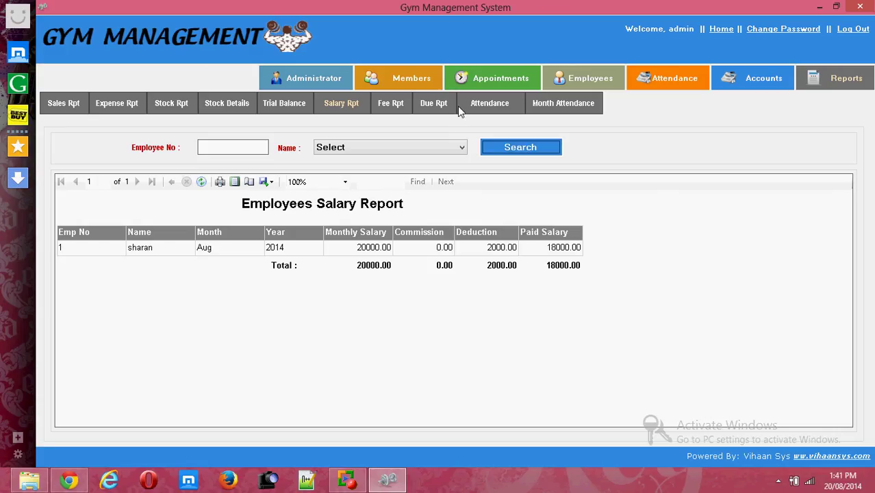
# Find outstanding member dues and load the 20-Aug-2014 attendance report.
pyautogui.click(427, 104)
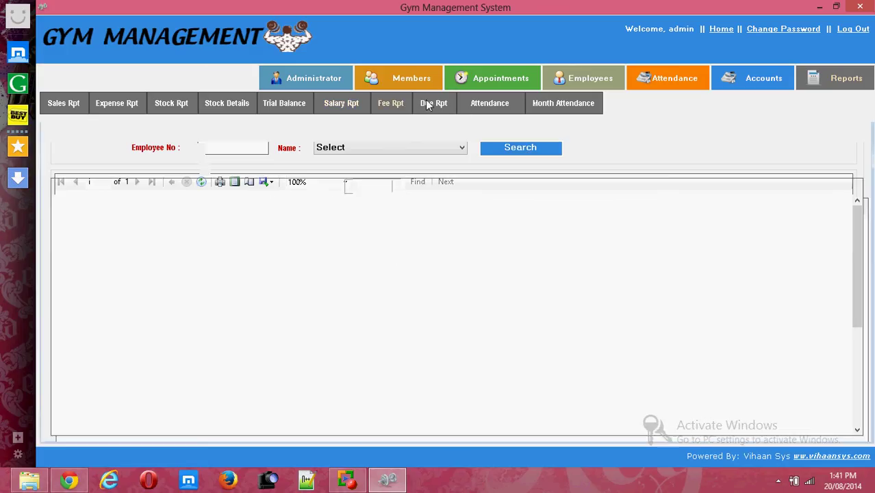
pyautogui.click(485, 143)
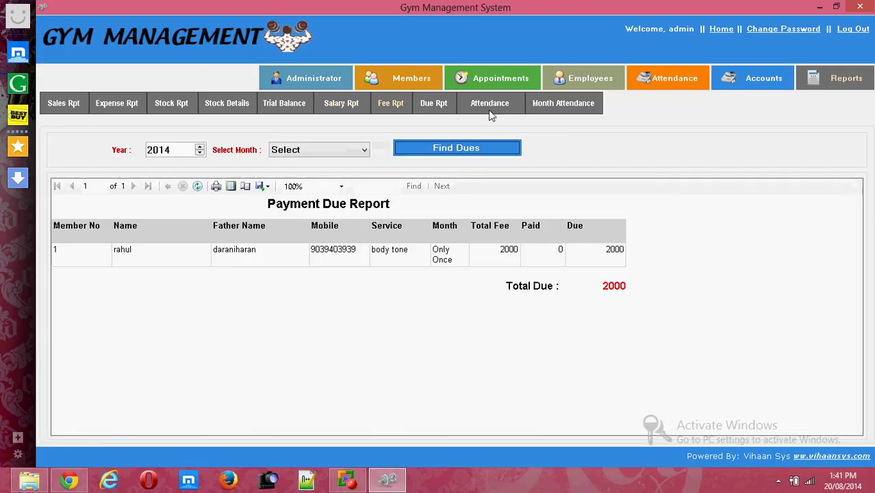
pyautogui.click(488, 105)
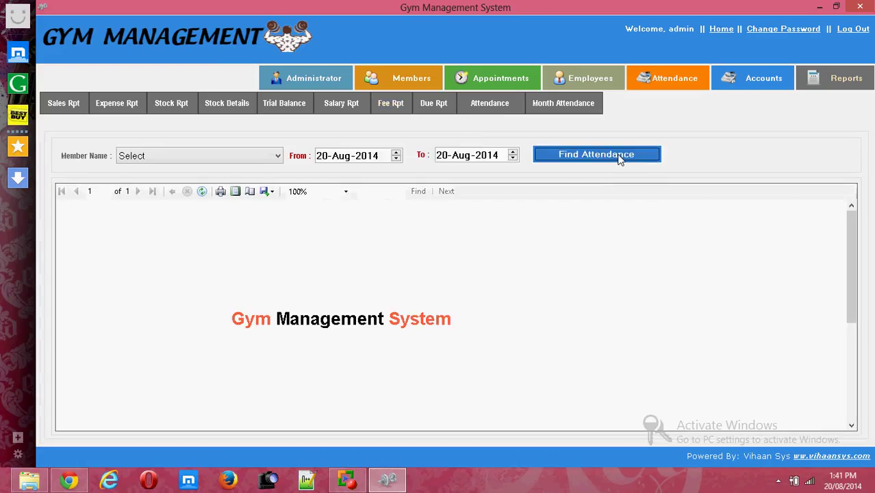
pyautogui.click(619, 157)
pyautogui.click(574, 109)
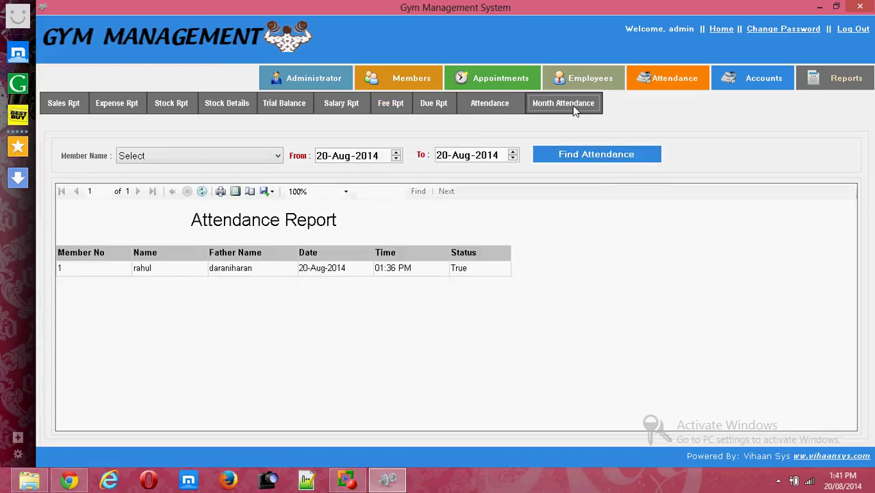
# Load the Aug 2014 monthly attendance report, then log out to the Login window.
pyautogui.click(553, 154)
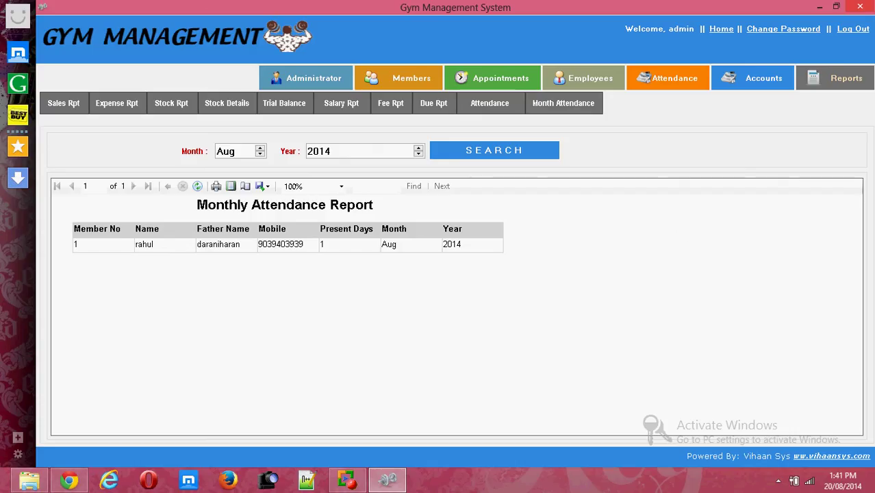
pyautogui.click(853, 29)
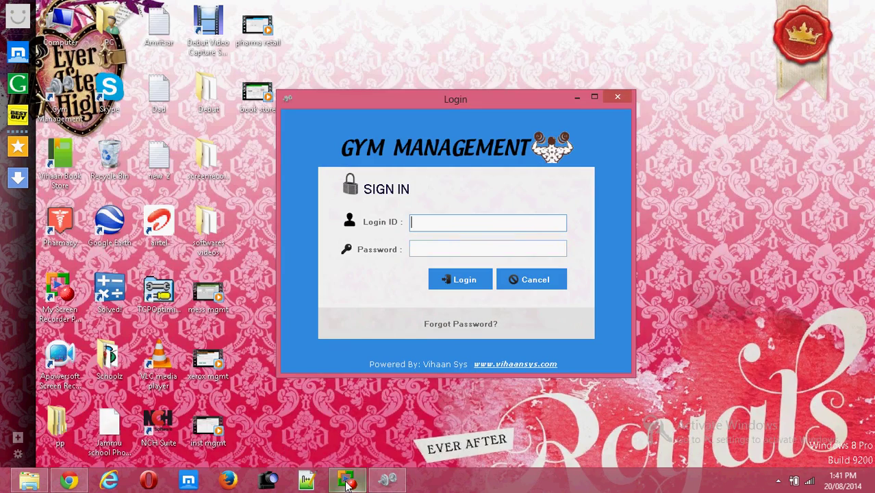